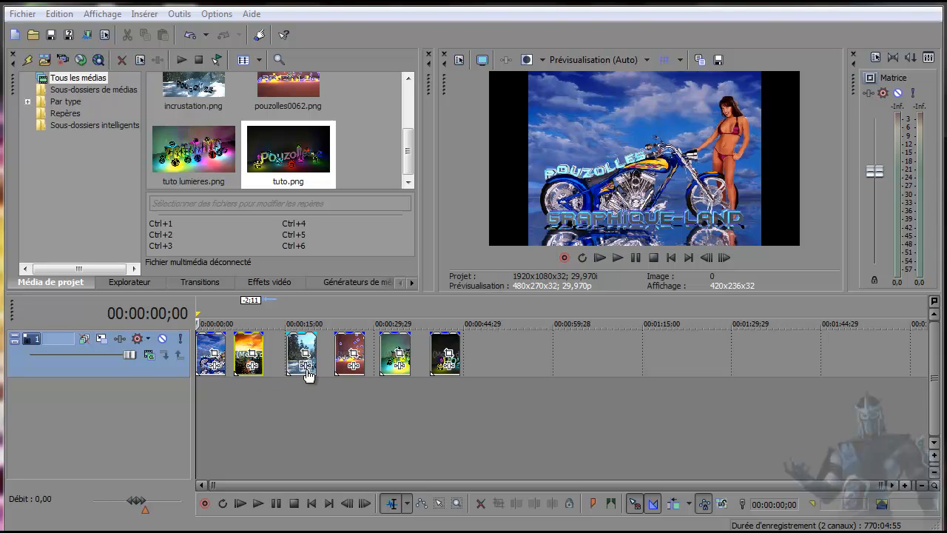
Close the gaps between the first three images on the timeline and play the sequence from the start.
{"action": "left_click_drag", "start_coordinate": [249, 346], "coordinate": [240, 346]}
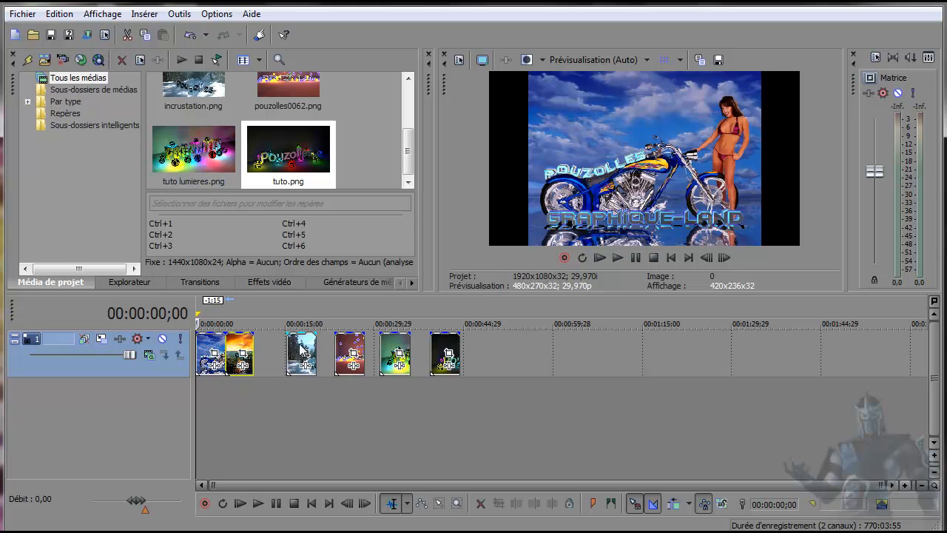
{"action": "left_click_drag", "start_coordinate": [301, 348], "coordinate": [269, 348]}
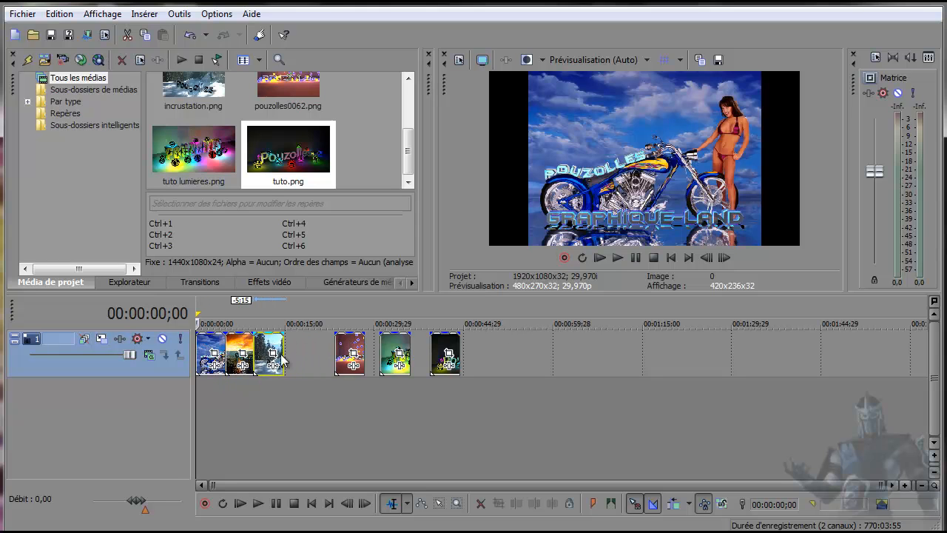
{"action": "left_click", "coordinate": [618, 258]}
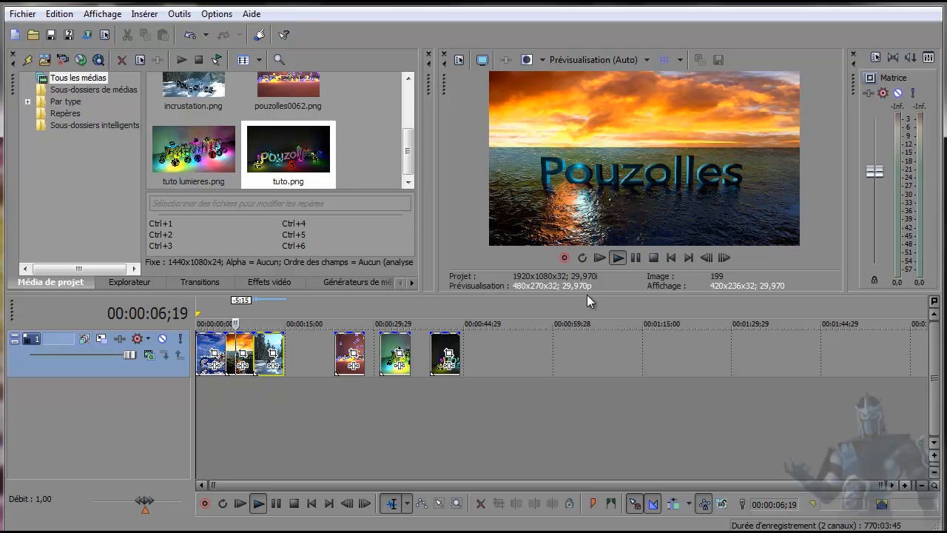
{"action": "left_click", "coordinate": [653, 258]}
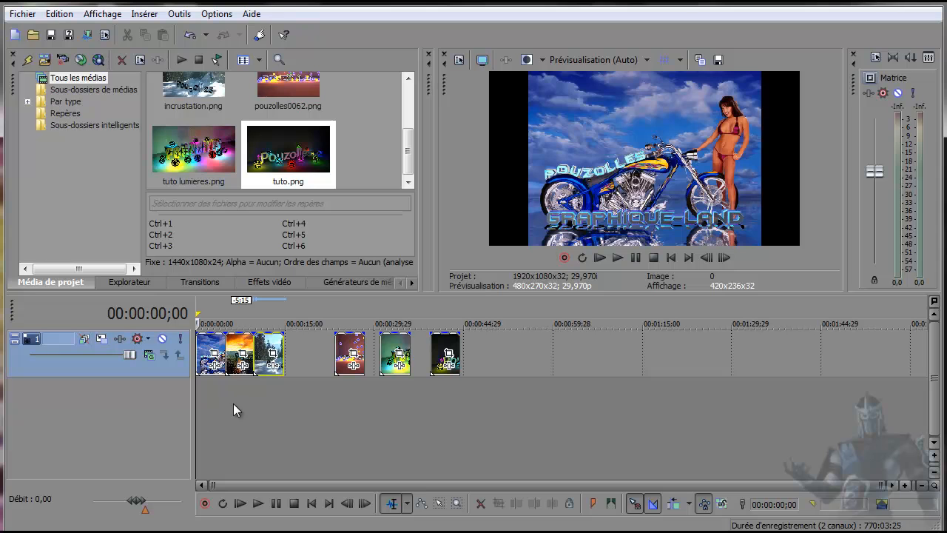
Examine how each timeline image fills the preview frame, ending on the motorcycle picture.
{"action": "left_click", "coordinate": [237, 384]}
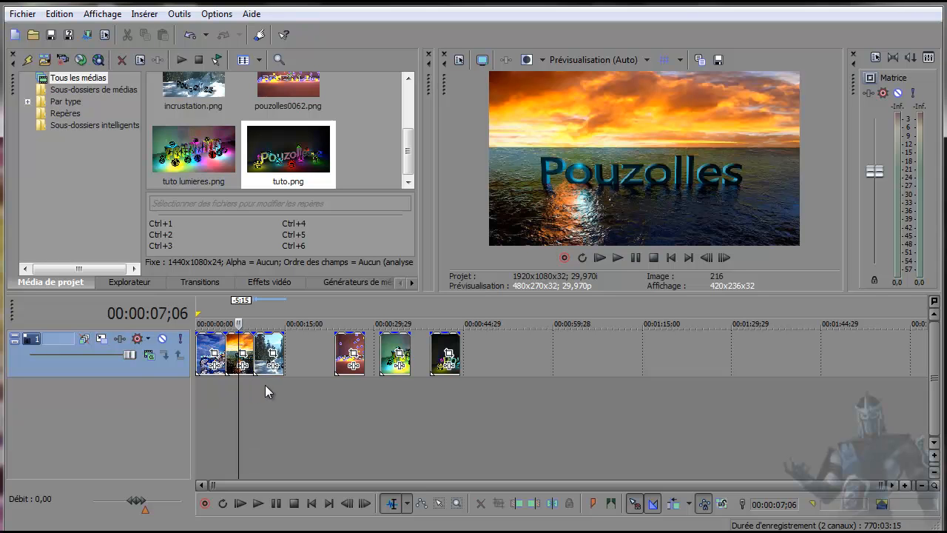
{"action": "left_click", "coordinate": [267, 385]}
{"action": "left_click", "coordinate": [351, 382]}
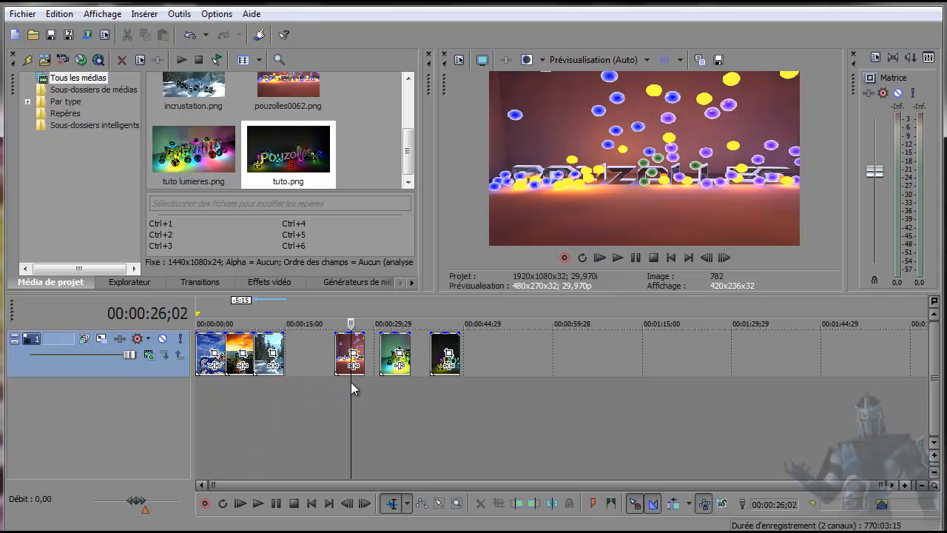
{"action": "left_click", "coordinate": [394, 385]}
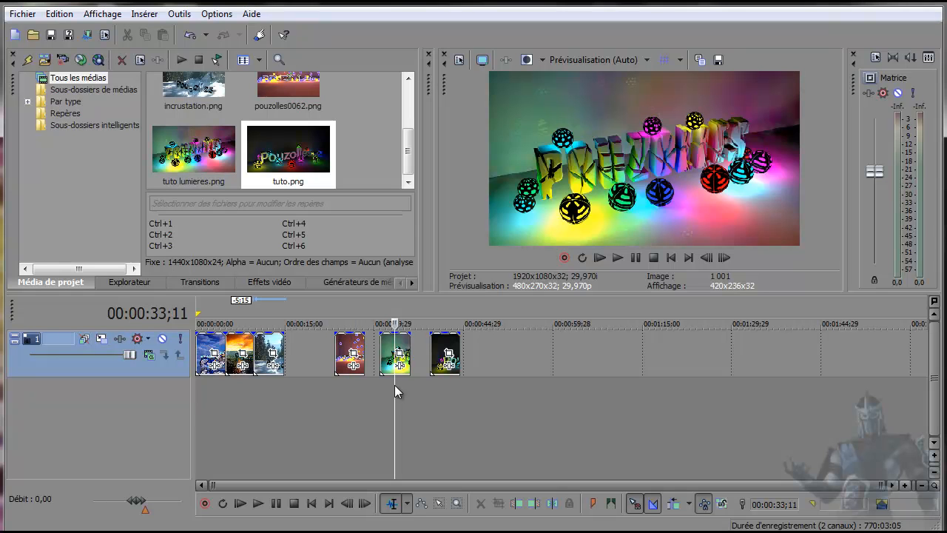
{"action": "left_click", "coordinate": [442, 389]}
{"action": "left_click", "coordinate": [239, 384]}
{"action": "left_click", "coordinate": [205, 384]}
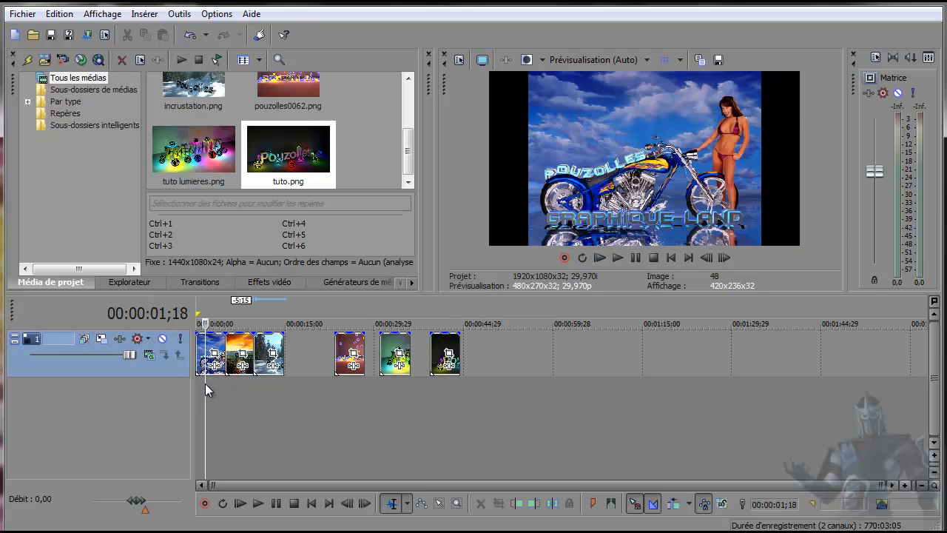
Stretch the motorcycle image at the start of the timeline to the full frame width through its event switches.
{"action": "right_click", "coordinate": [219, 344]}
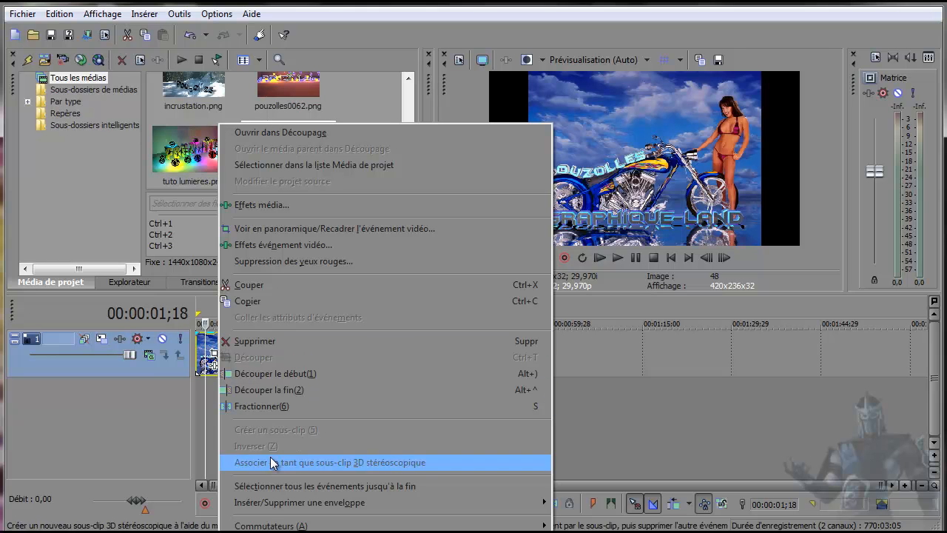
{"action": "mouse_move", "coordinate": [268, 524]}
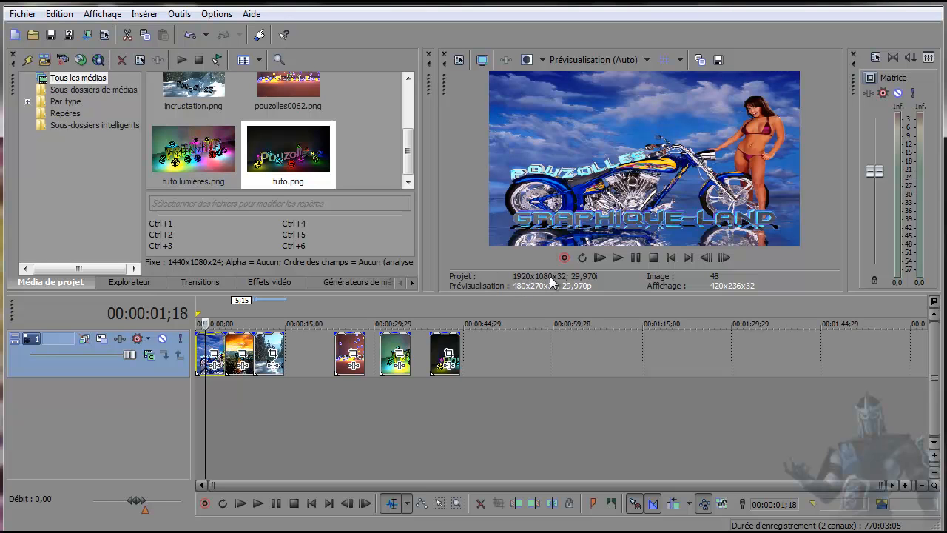
Create a new project from the HDV 720-25p (1280x720; 25,000 ips) template without saving the current one.
{"action": "left_click", "coordinate": [22, 14]}
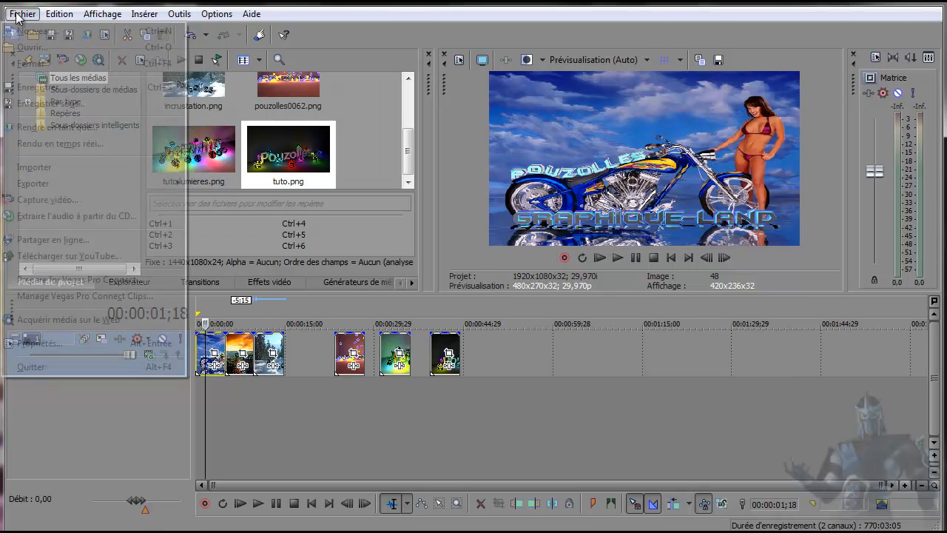
{"action": "left_click", "coordinate": [24, 34]}
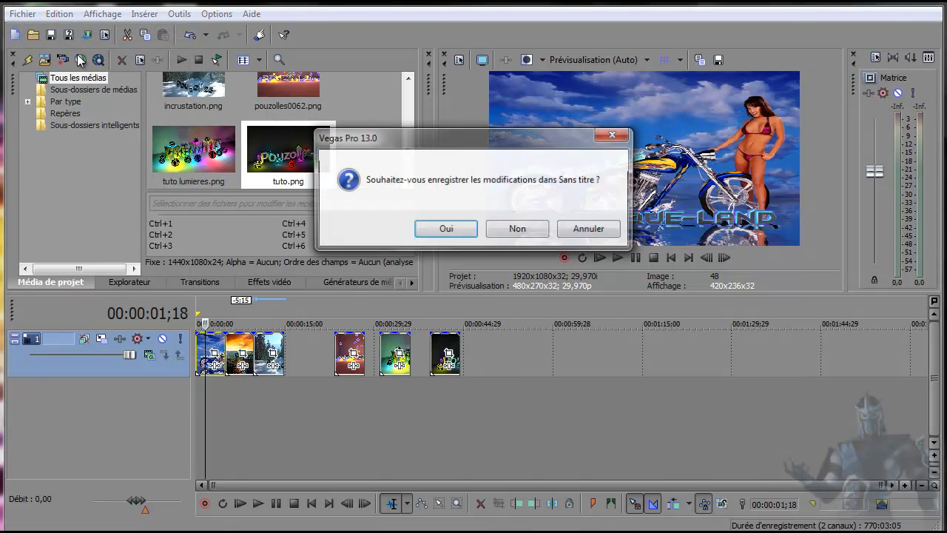
{"action": "left_click", "coordinate": [517, 229]}
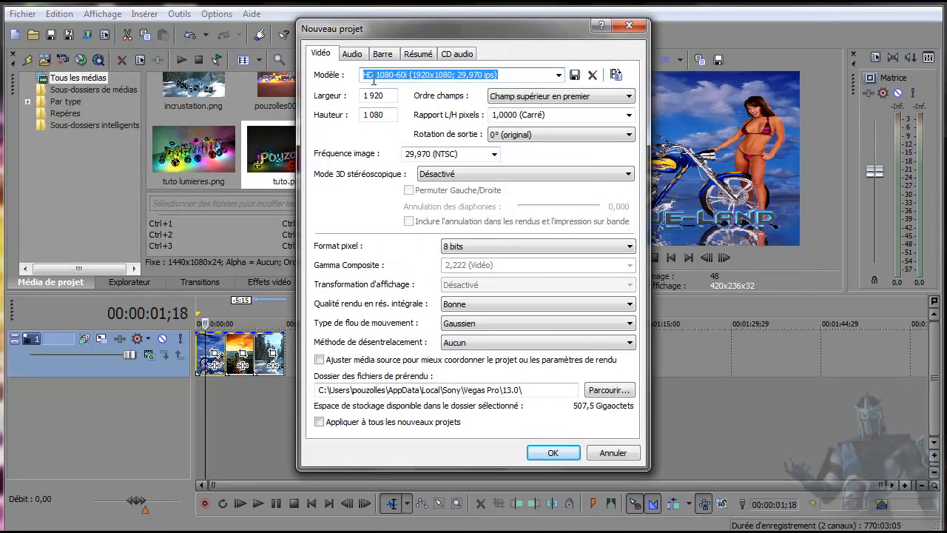
{"action": "left_click", "coordinate": [559, 76]}
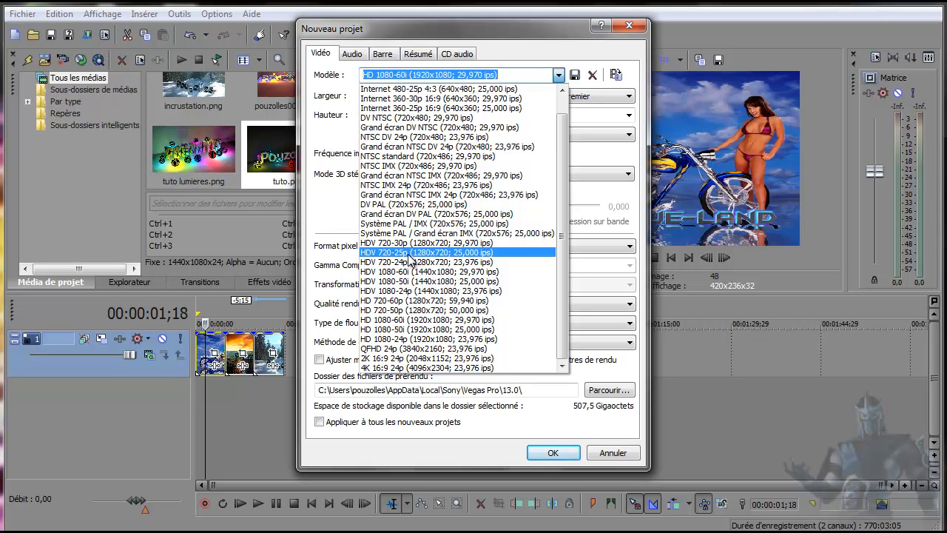
{"action": "left_click", "coordinate": [499, 254]}
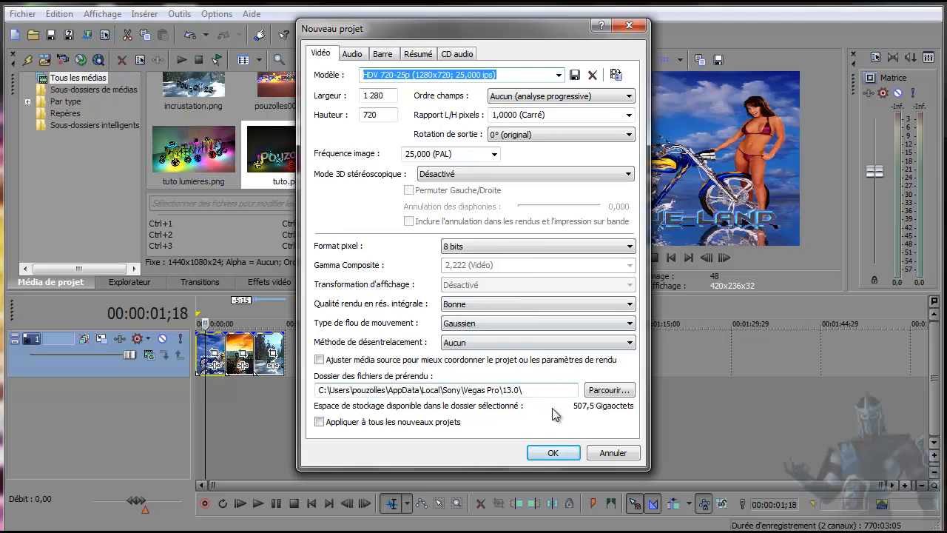
{"action": "left_click", "coordinate": [552, 454]}
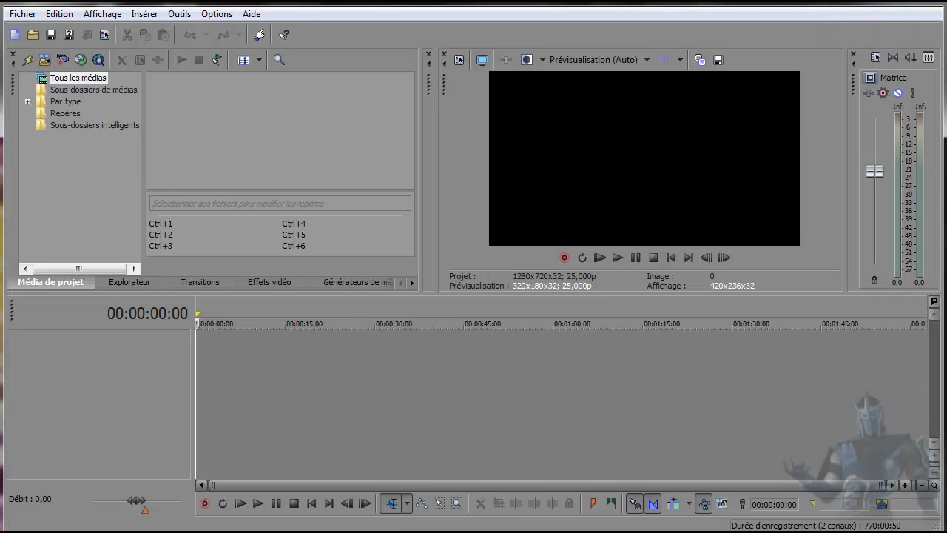
Switch to Windows Explorer, open the wallpapers pouzolles folder in the Images library, and place its window beside the media list.
{"action": "left_click", "coordinate": [215, 531]}
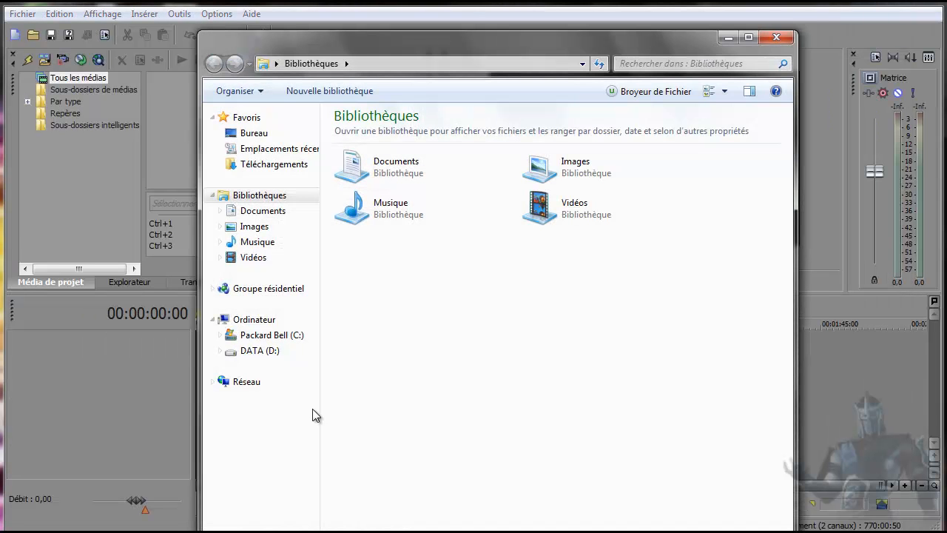
{"action": "double_click", "coordinate": [538, 172]}
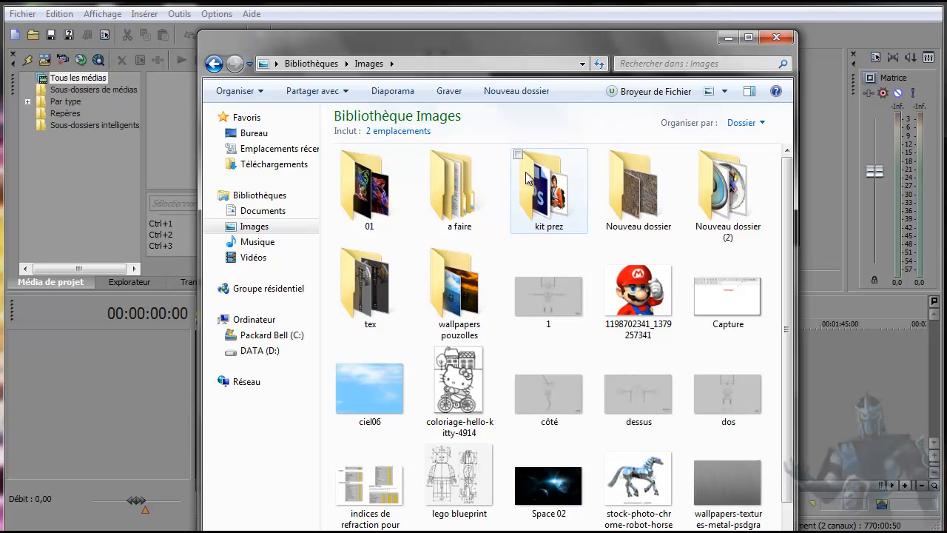
{"action": "double_click", "coordinate": [453, 285]}
{"action": "left_click_drag", "start_coordinate": [494, 34], "coordinate": [683, 20]}
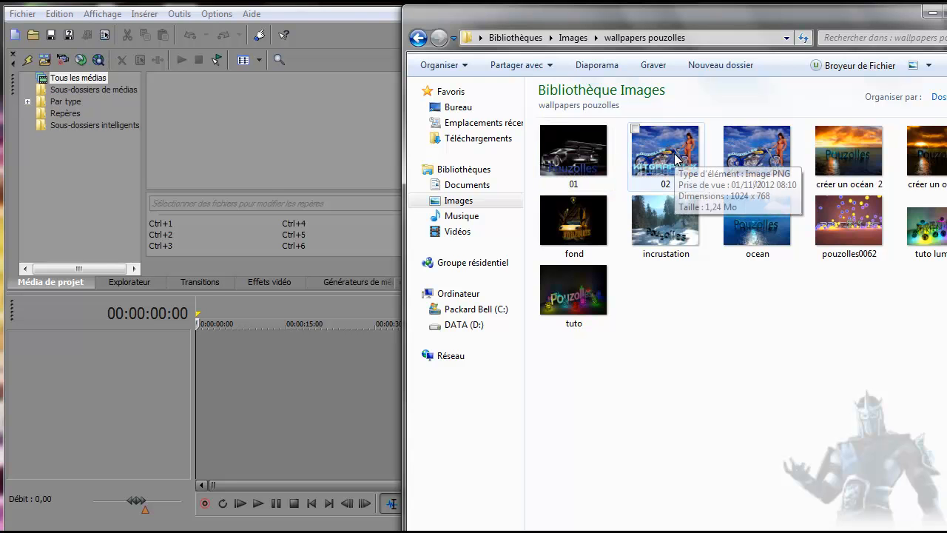
Add the images 03, créer un océan 2, pouzolles0062 and incrustation end to end on the timeline, and minimize the folder window.
{"action": "left_click_drag", "start_coordinate": [732, 153], "coordinate": [204, 348]}
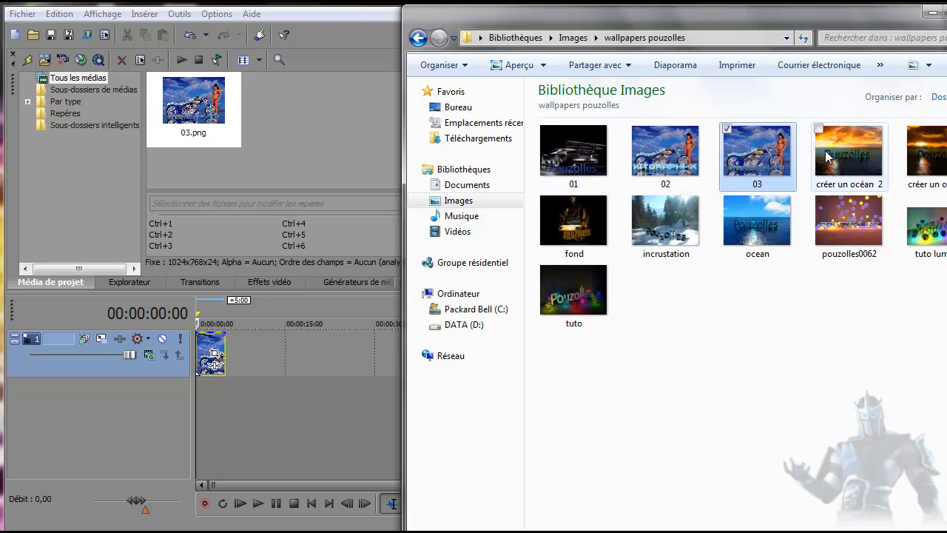
{"action": "left_click_drag", "start_coordinate": [848, 161], "coordinate": [234, 364]}
{"action": "left_click_drag", "start_coordinate": [851, 222], "coordinate": [272, 366]}
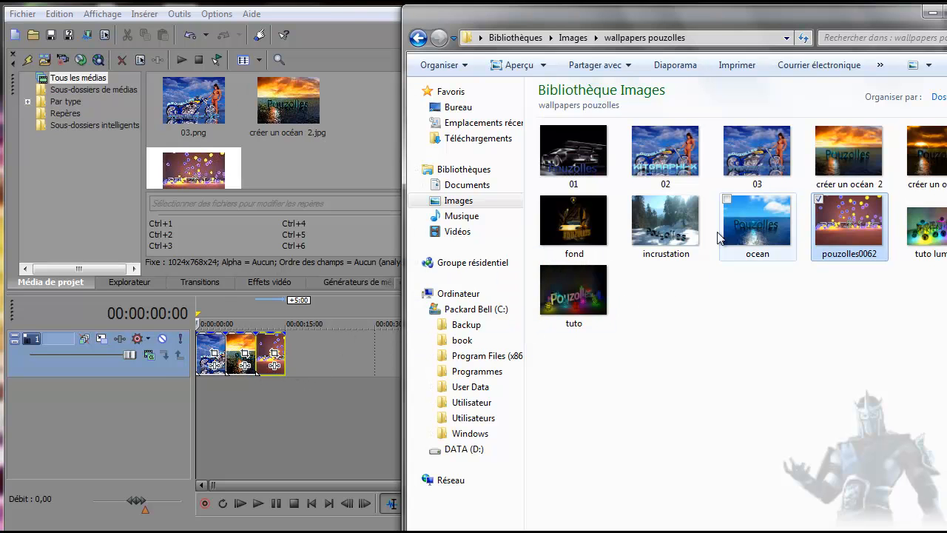
{"action": "left_click_drag", "start_coordinate": [670, 228], "coordinate": [293, 367]}
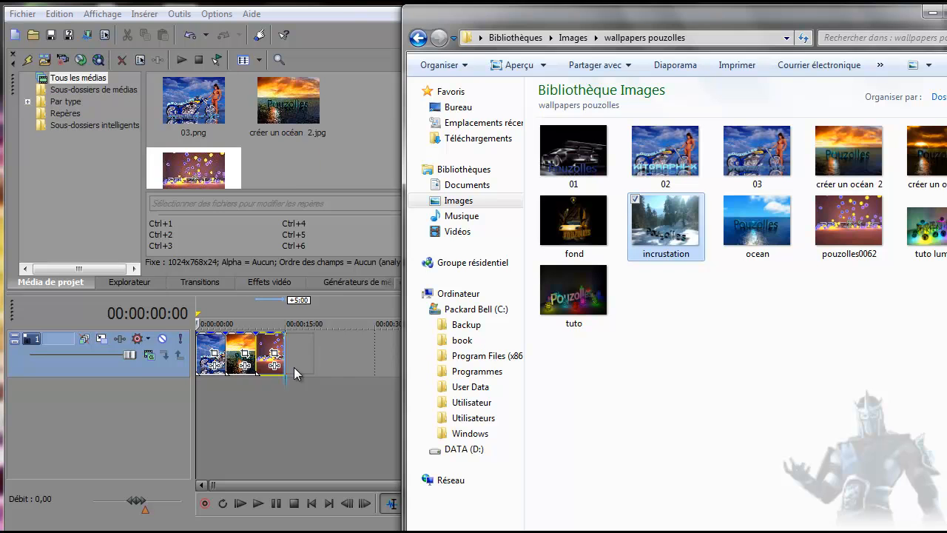
{"action": "left_click_drag", "start_coordinate": [894, 12], "coordinate": [694, 24]}
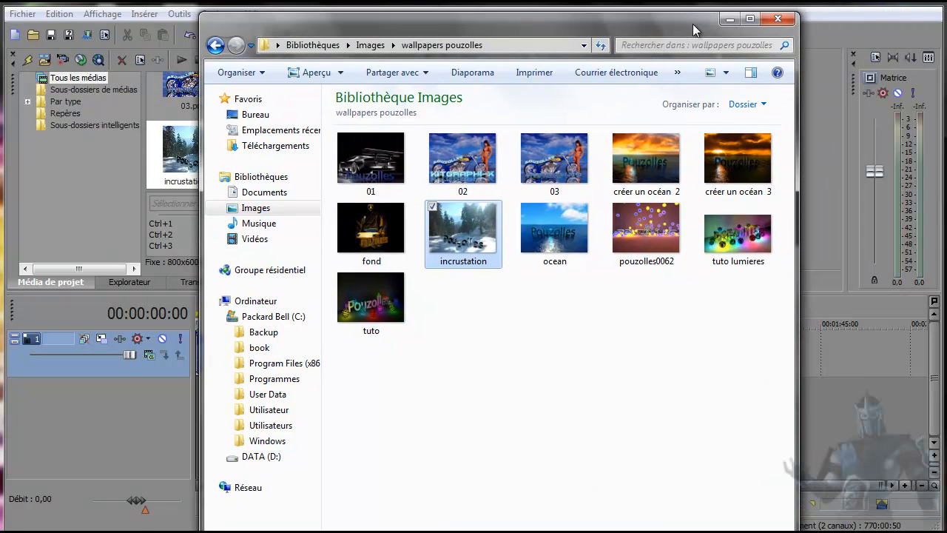
{"action": "left_click", "coordinate": [729, 20]}
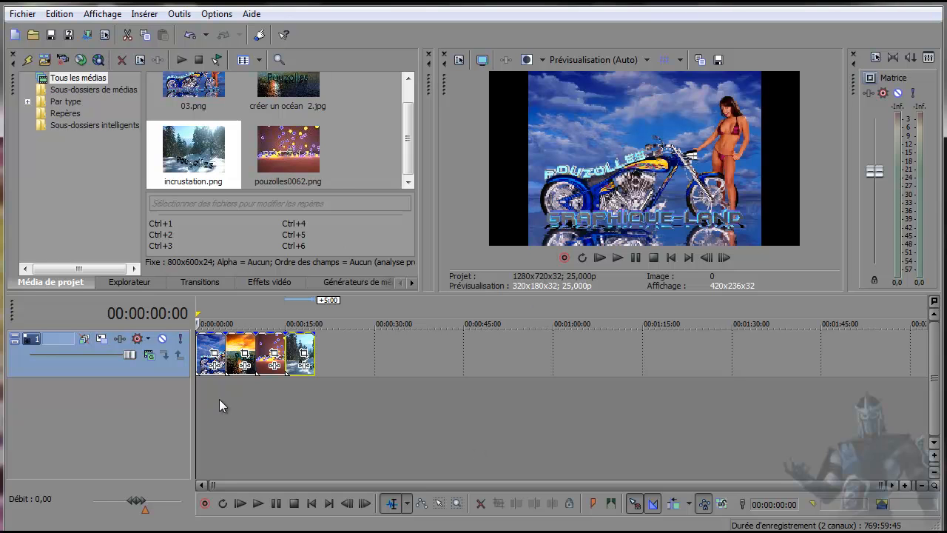
Reopen the wallpapers pouzolles folder and examine its images one by one, from tuto through 02.
{"action": "left_click", "coordinate": [273, 531]}
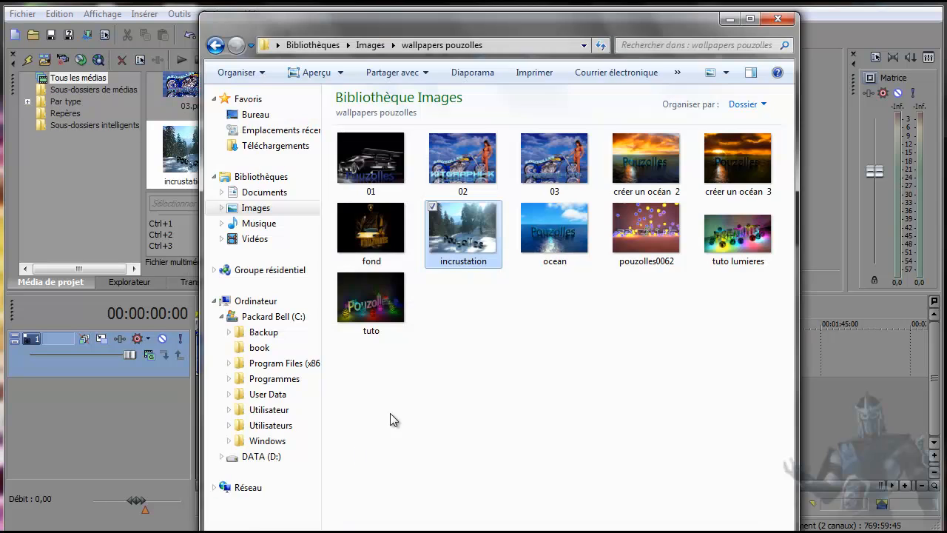
{"action": "left_click", "coordinate": [456, 451]}
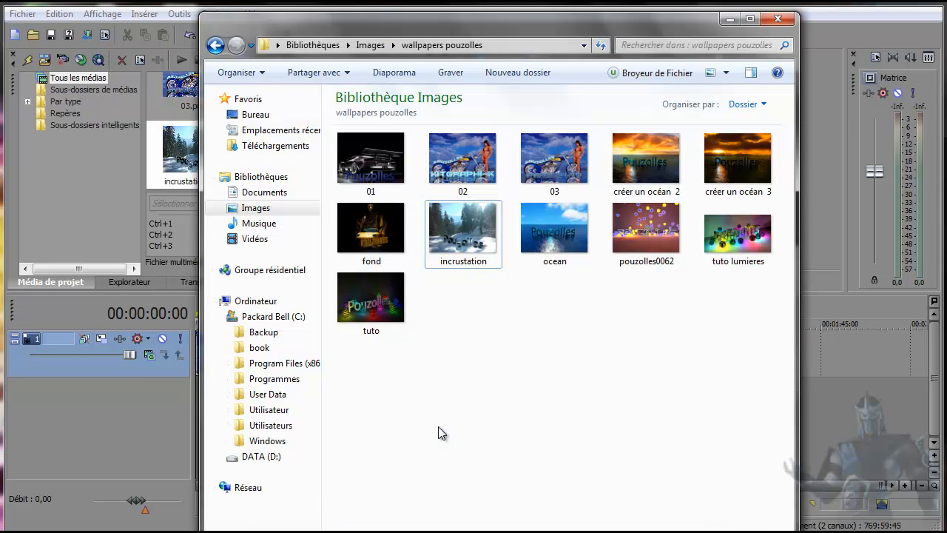
{"action": "left_click", "coordinate": [383, 312]}
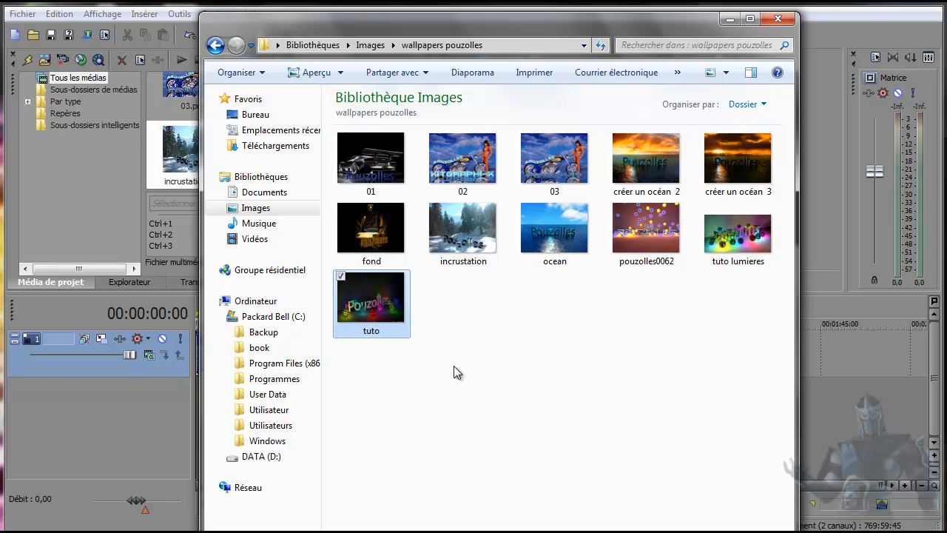
{"action": "left_click", "coordinate": [745, 244]}
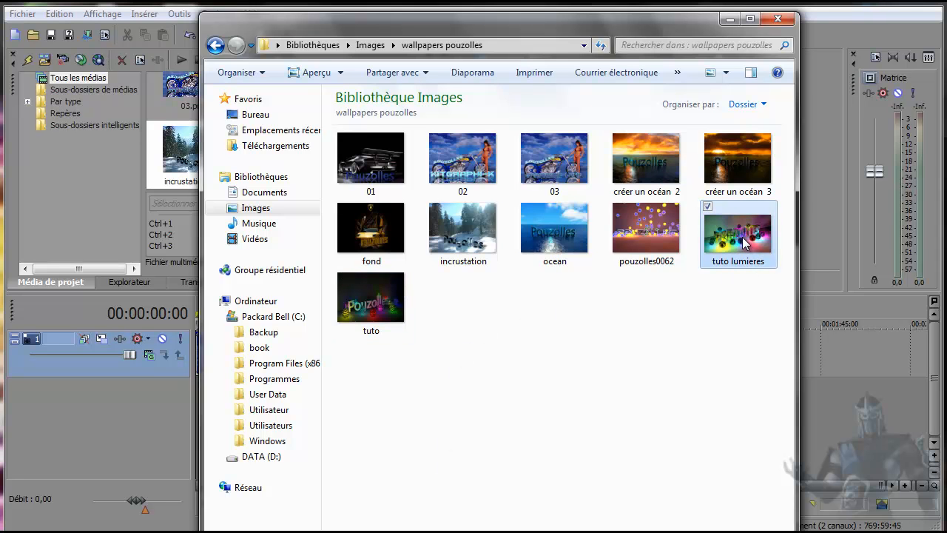
{"action": "left_click", "coordinate": [647, 232]}
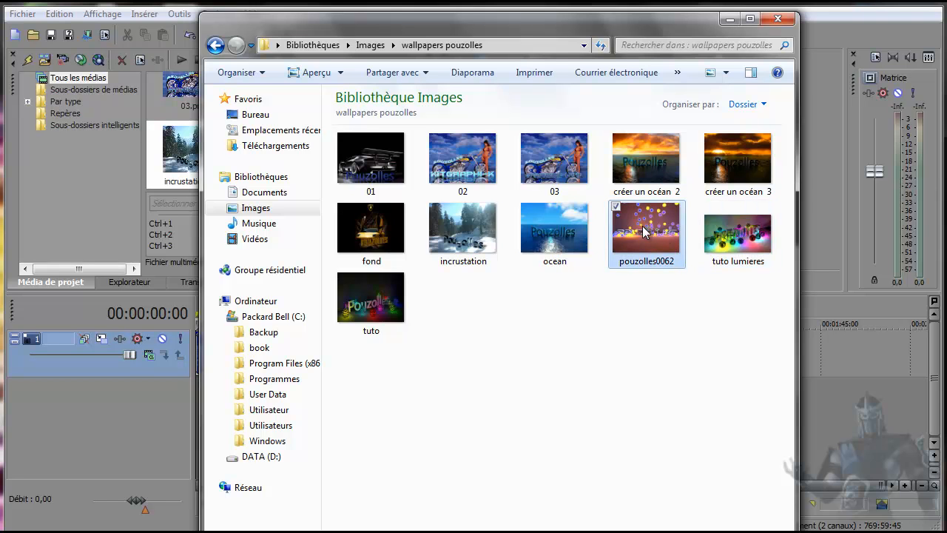
{"action": "left_click", "coordinate": [557, 233]}
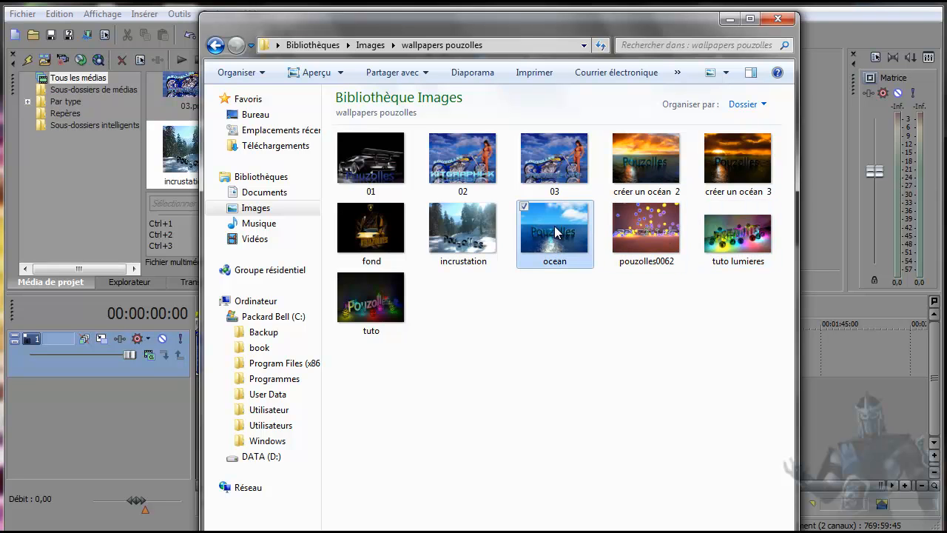
{"action": "left_click", "coordinate": [466, 233]}
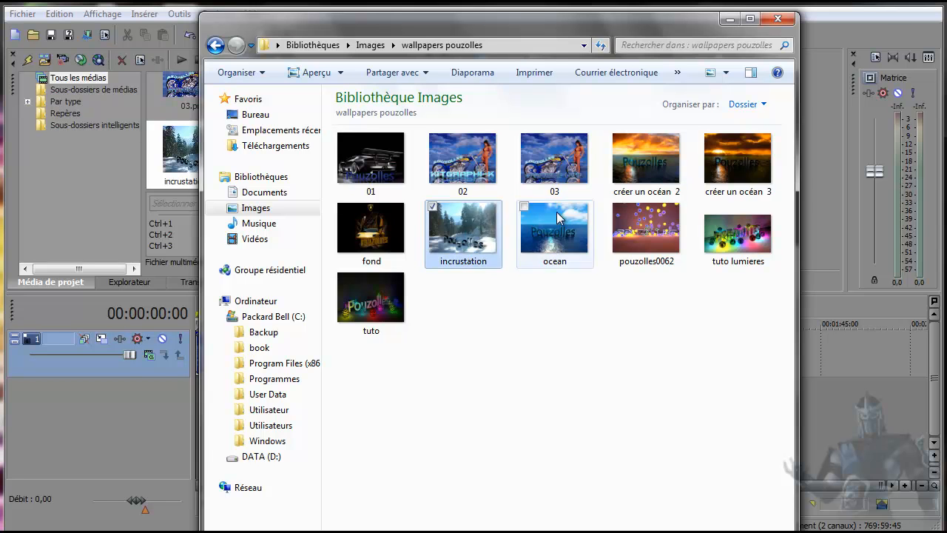
{"action": "left_click", "coordinate": [737, 180]}
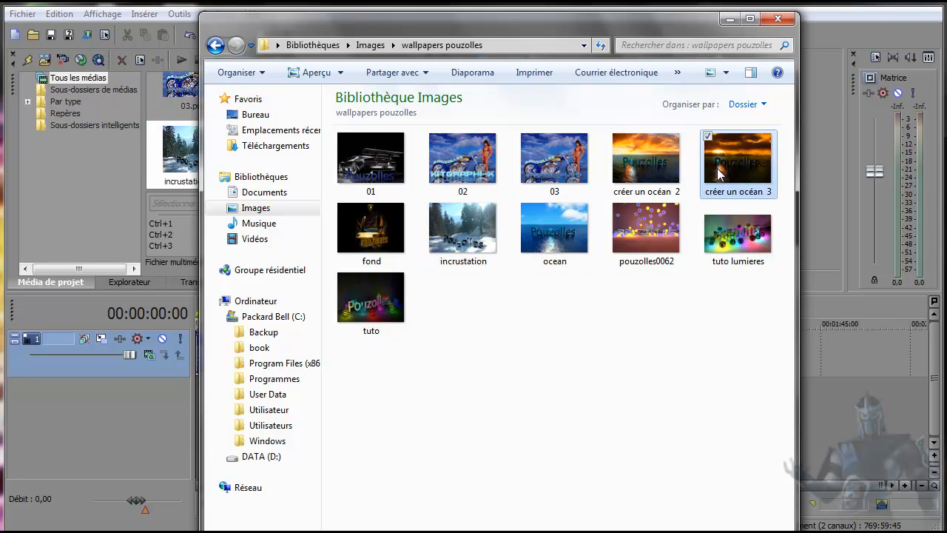
{"action": "left_click", "coordinate": [649, 169]}
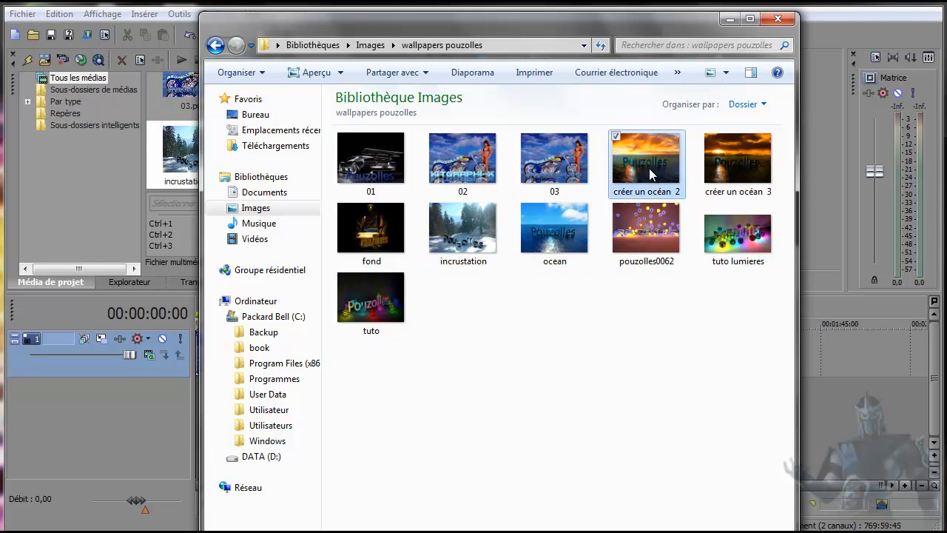
{"action": "left_click", "coordinate": [556, 173]}
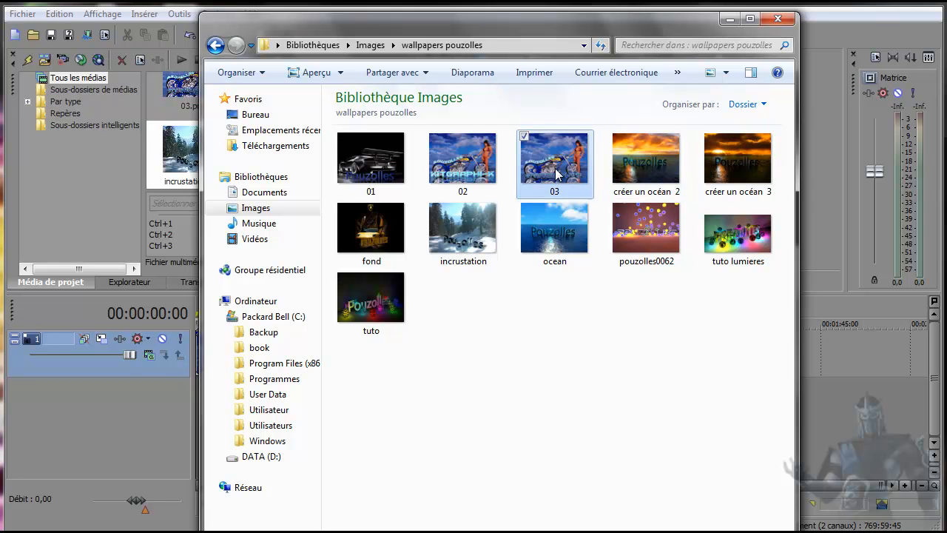
{"action": "left_click", "coordinate": [451, 175]}
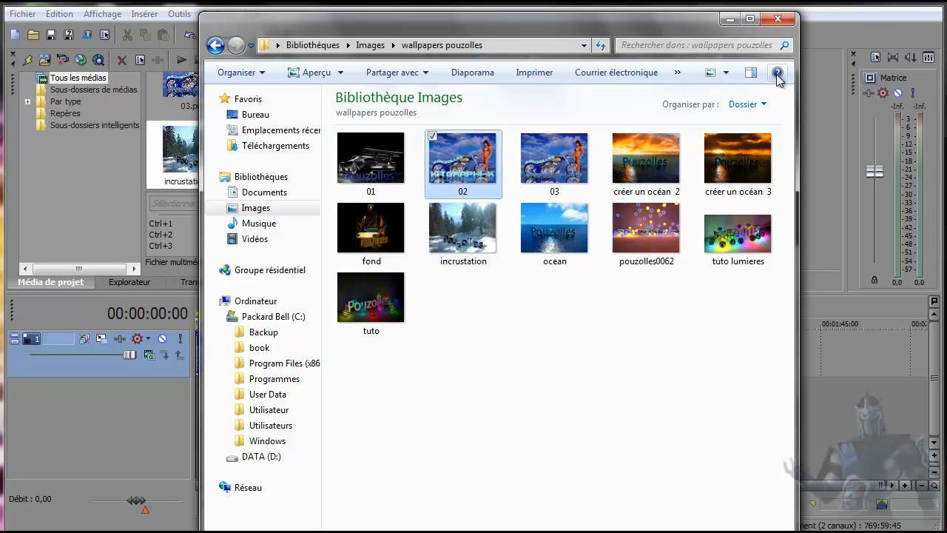
Close the folder window and turn off aspect-ratio preservation for the 03 image event so that it fills the frame.
{"action": "left_click", "coordinate": [778, 18]}
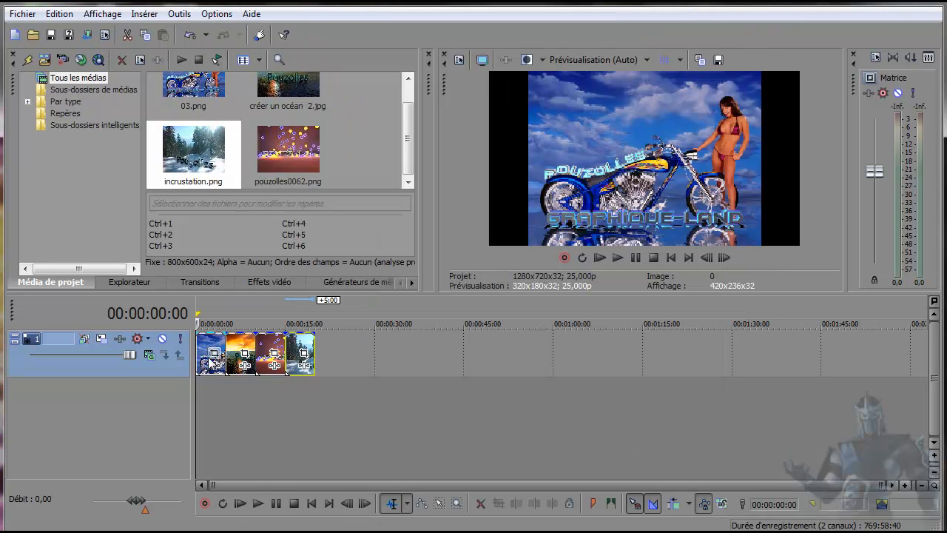
{"action": "left_click", "coordinate": [208, 393]}
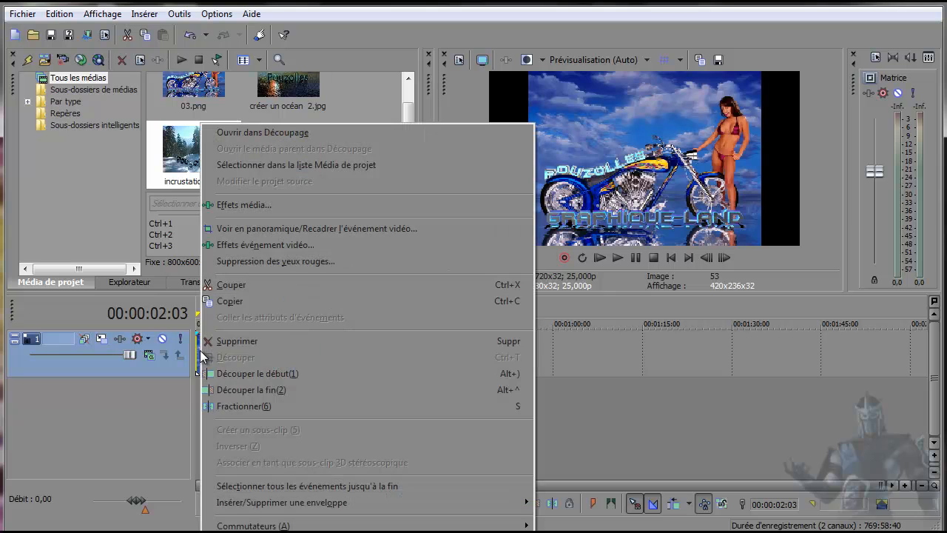
{"action": "mouse_move", "coordinate": [253, 531]}
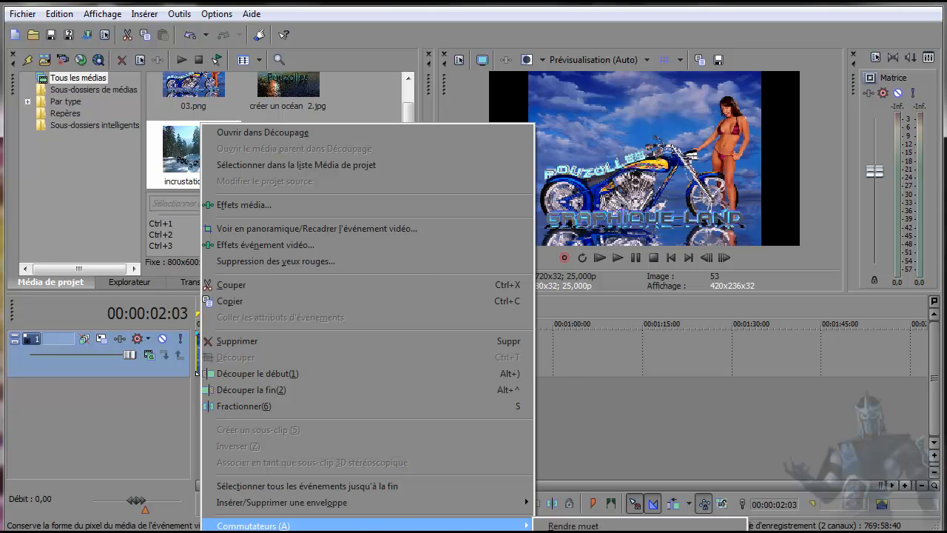
{"action": "left_click", "coordinate": [592, 531]}
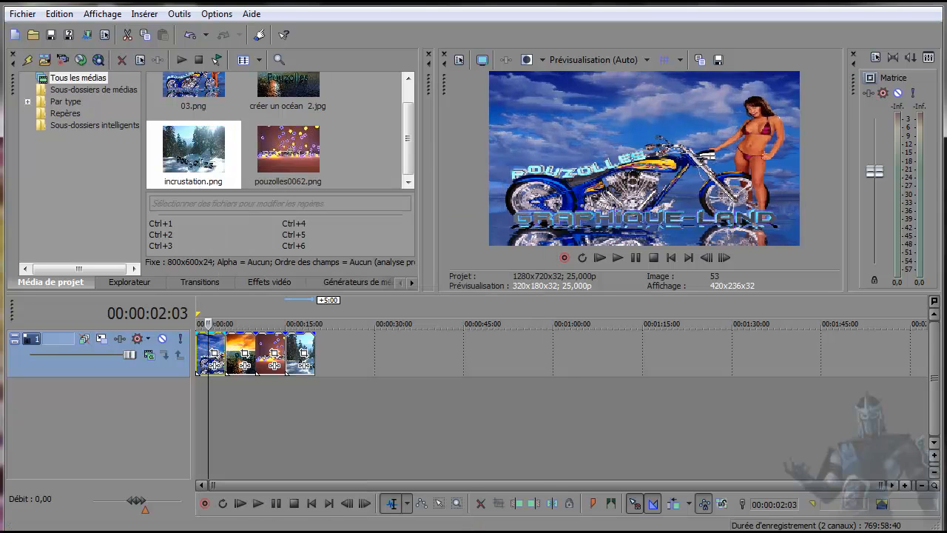
Turn off aspect-ratio preservation for the créer un océan 2 event so that the image fills the frame.
{"action": "right_click", "coordinate": [237, 346]}
{"action": "mouse_move", "coordinate": [318, 509]}
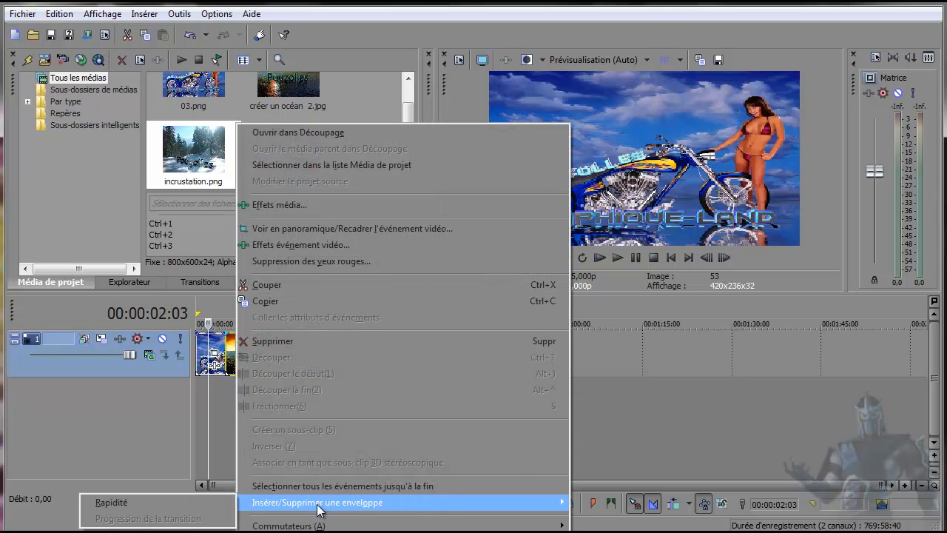
{"action": "left_click", "coordinate": [233, 405]}
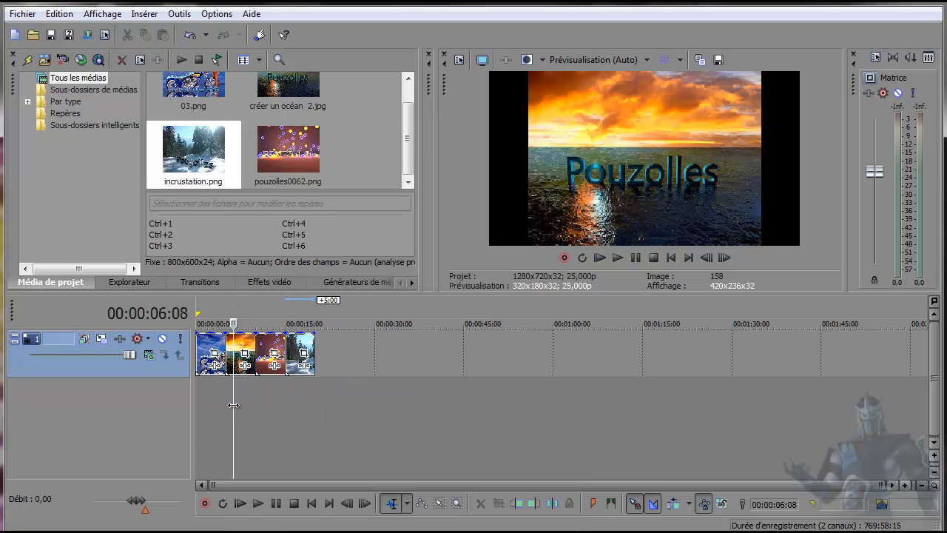
{"action": "right_click", "coordinate": [243, 347]}
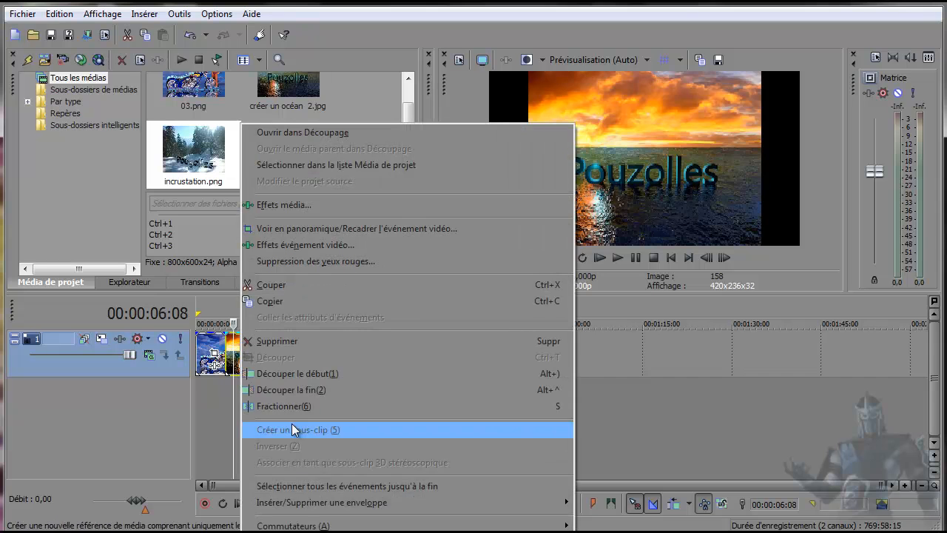
{"action": "mouse_move", "coordinate": [302, 525]}
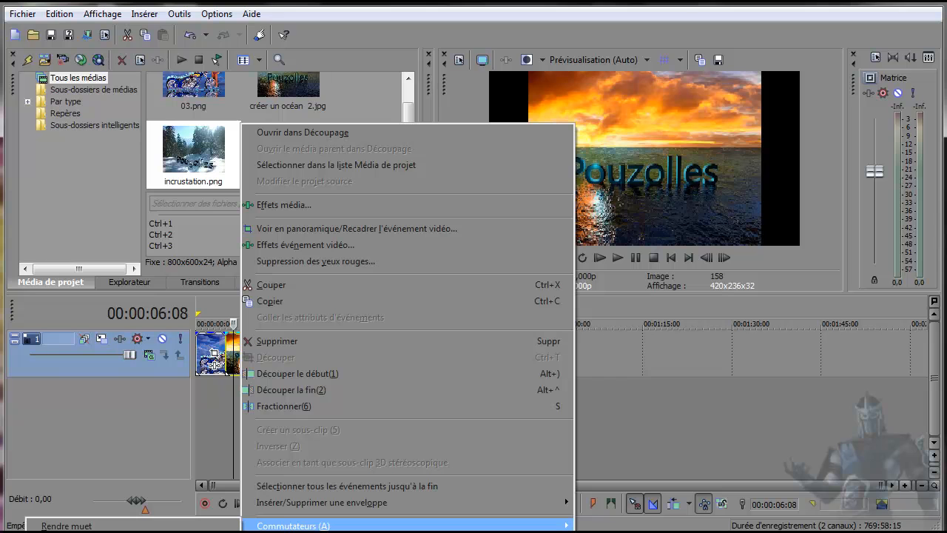
{"action": "left_click", "coordinate": [303, 433]}
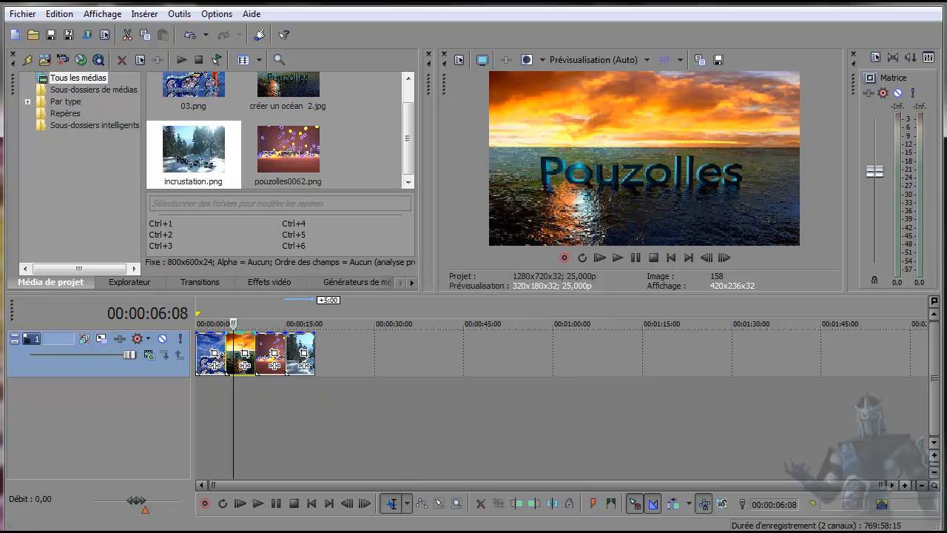
Turn off aspect-ratio preservation for the pouzolles0062 event so that the image fills the frame.
{"action": "left_click", "coordinate": [265, 385]}
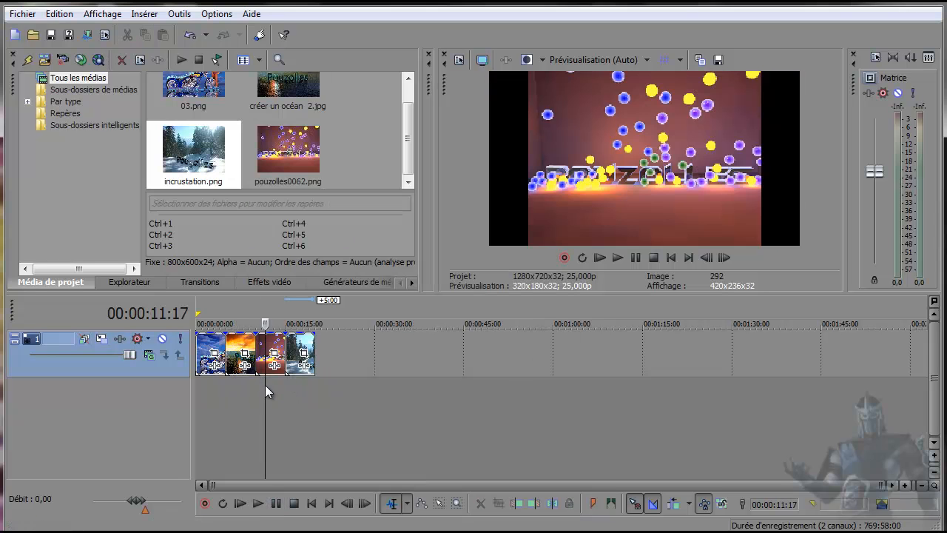
{"action": "right_click", "coordinate": [273, 355]}
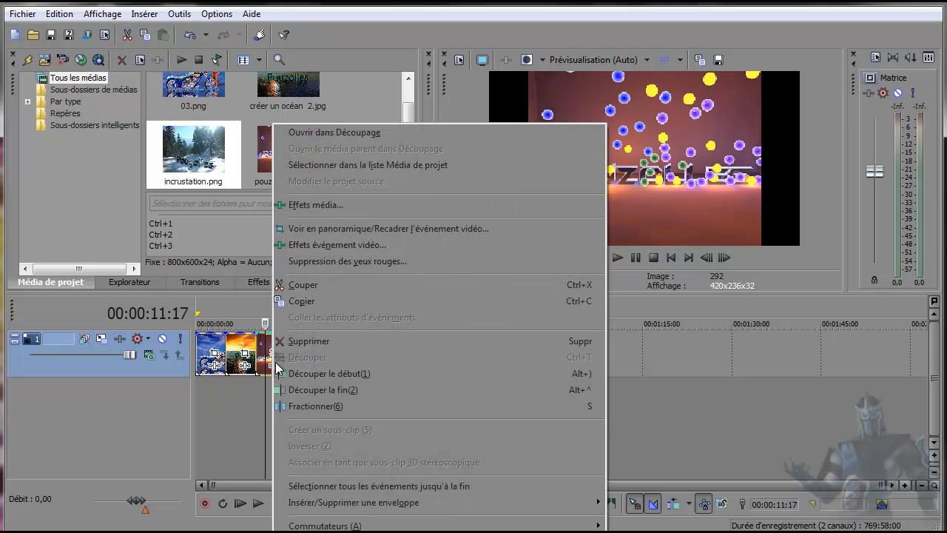
{"action": "mouse_move", "coordinate": [292, 526]}
{"action": "left_click", "coordinate": [98, 526]}
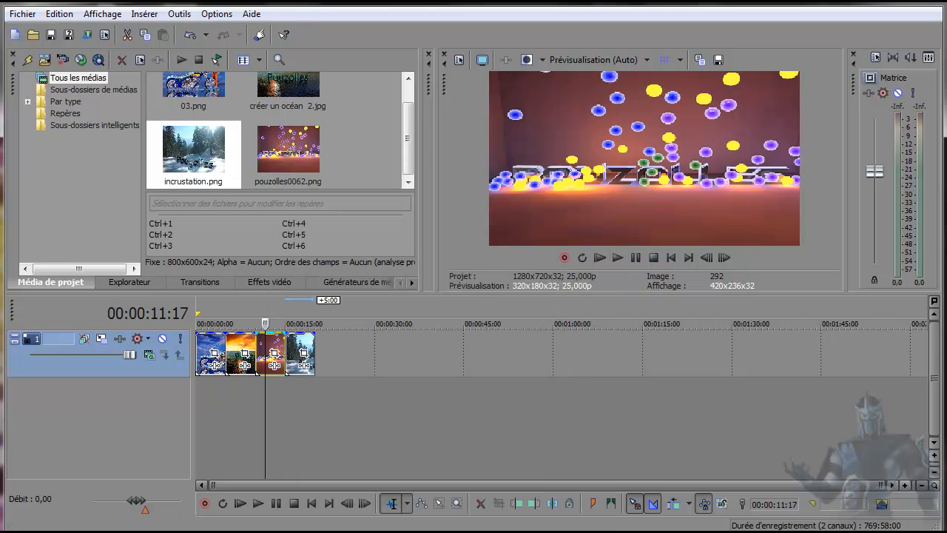
Turn off aspect-ratio preservation for the incrustation event to fill the frame, and return the playhead to the start.
{"action": "right_click", "coordinate": [291, 348]}
{"action": "left_click", "coordinate": [281, 407]}
{"action": "left_click", "coordinate": [285, 404]}
{"action": "left_click", "coordinate": [294, 403]}
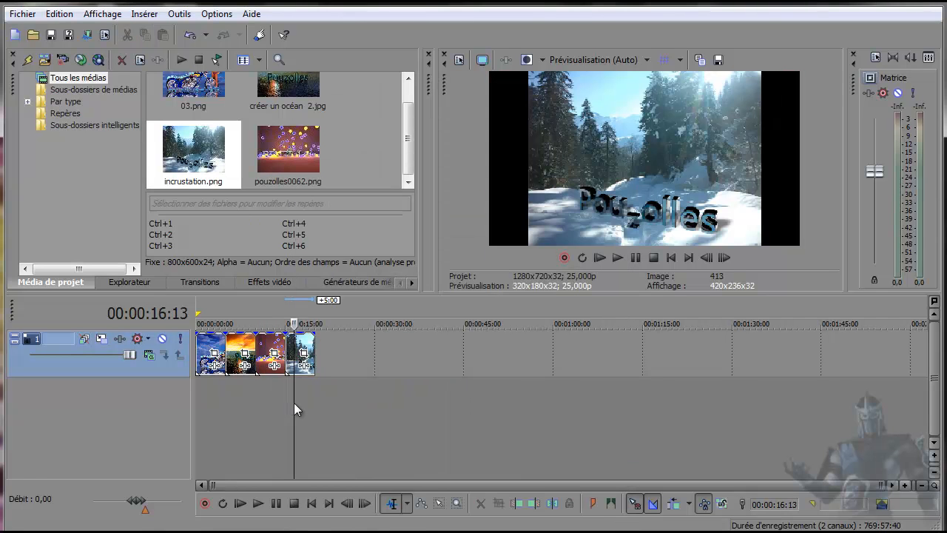
{"action": "right_click", "coordinate": [308, 357]}
{"action": "mouse_move", "coordinate": [349, 526]}
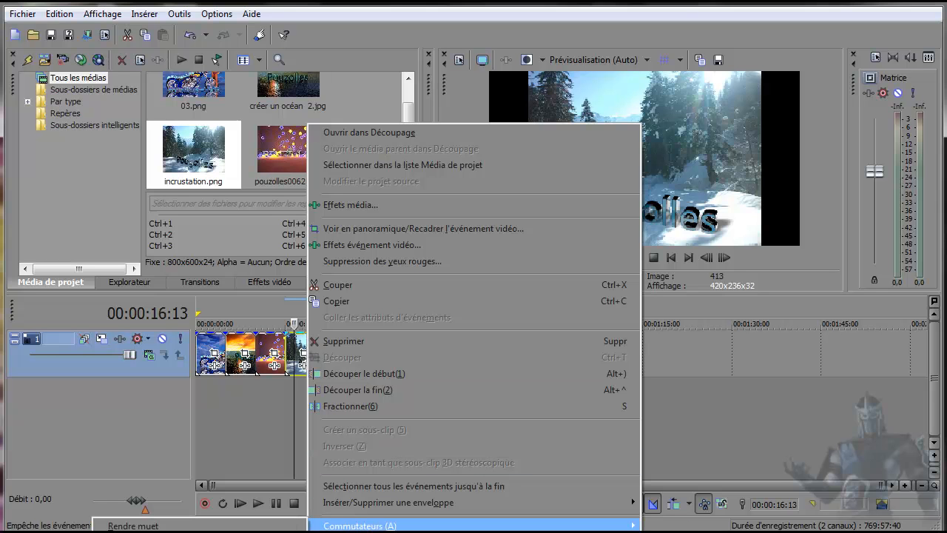
{"action": "left_click", "coordinate": [200, 531]}
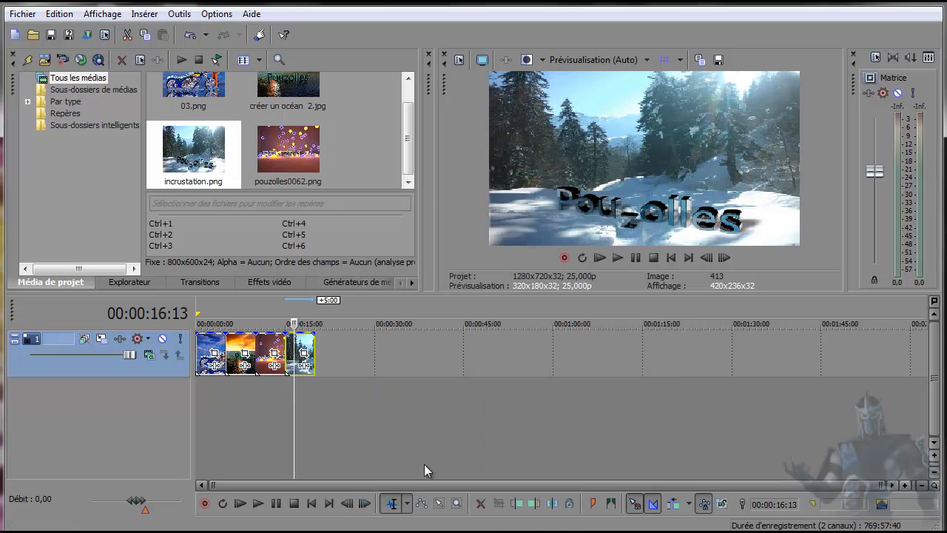
{"action": "left_click_drag", "start_coordinate": [296, 324], "coordinate": [292, 324]}
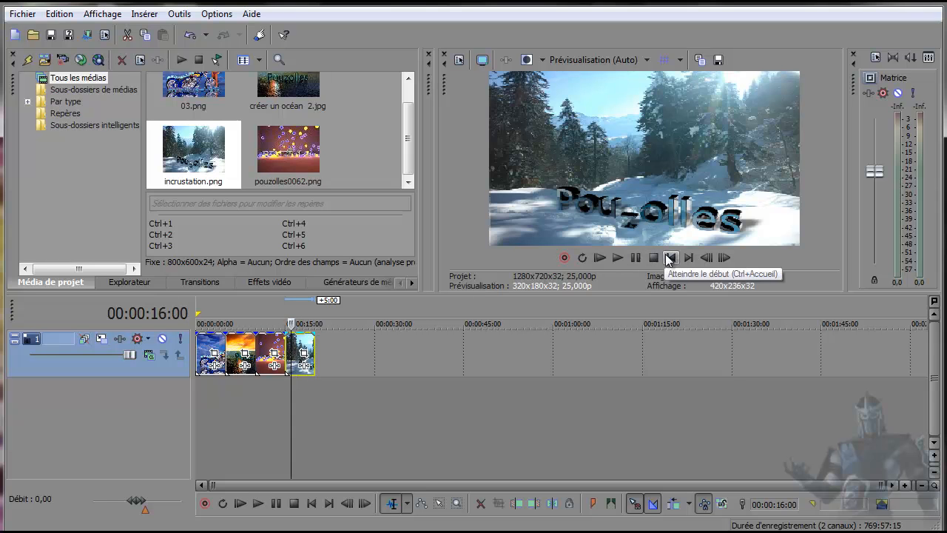
{"action": "left_click", "coordinate": [670, 257]}
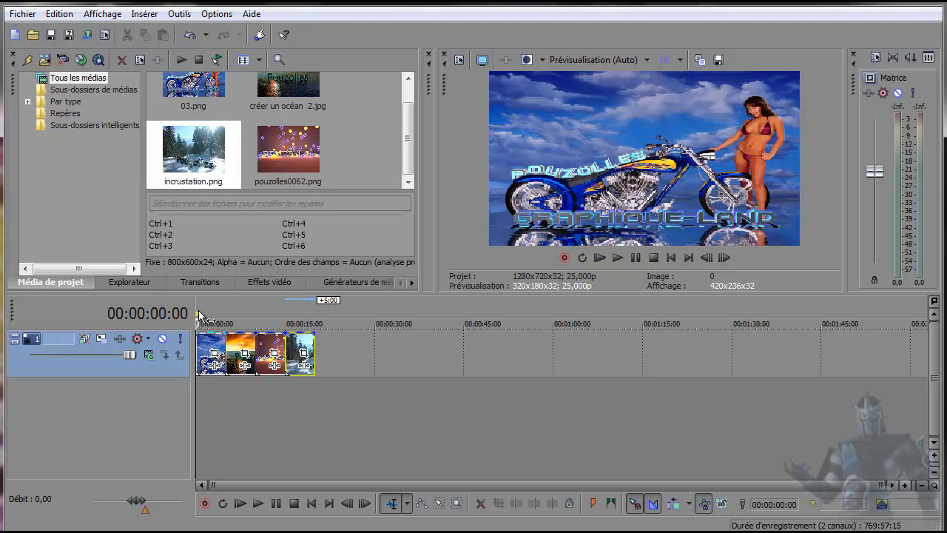
Browse the transitions and apply the default Boucle de page preset between 03 and créer un océan 2, keeping its default settings.
{"action": "left_click", "coordinate": [200, 282]}
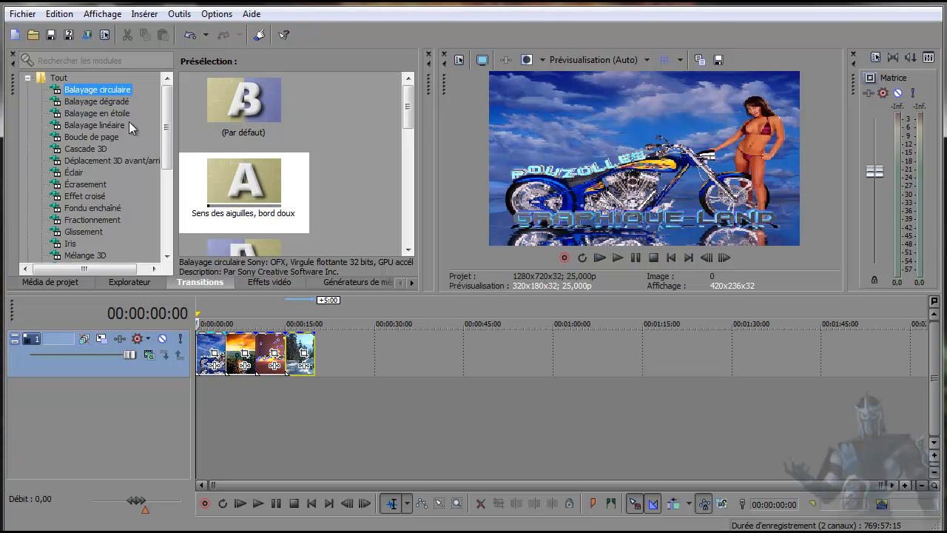
{"action": "left_click", "coordinate": [86, 102]}
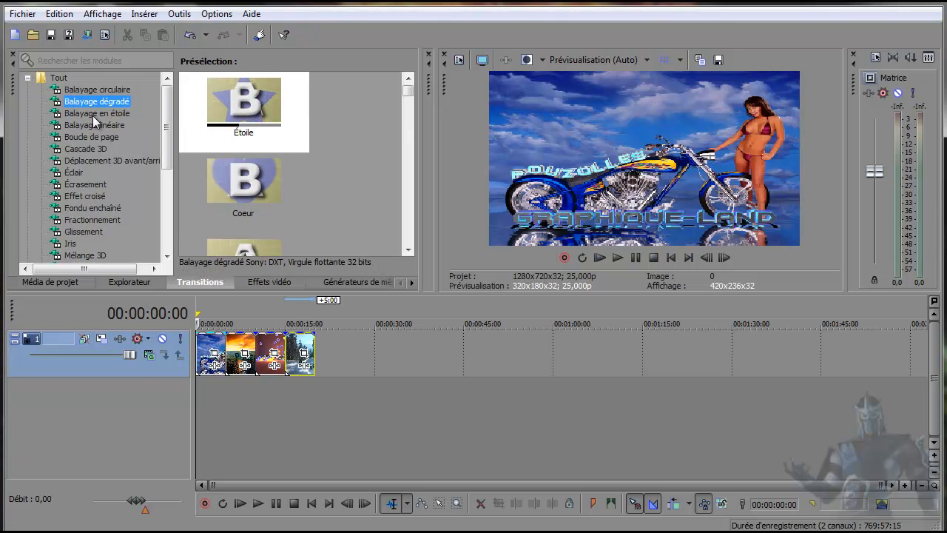
{"action": "left_click", "coordinate": [91, 114]}
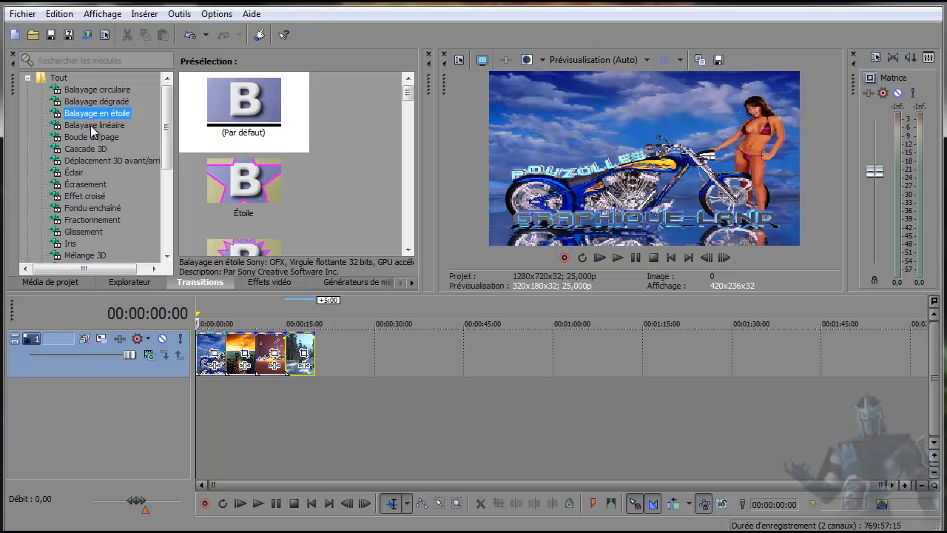
{"action": "left_click", "coordinate": [92, 127]}
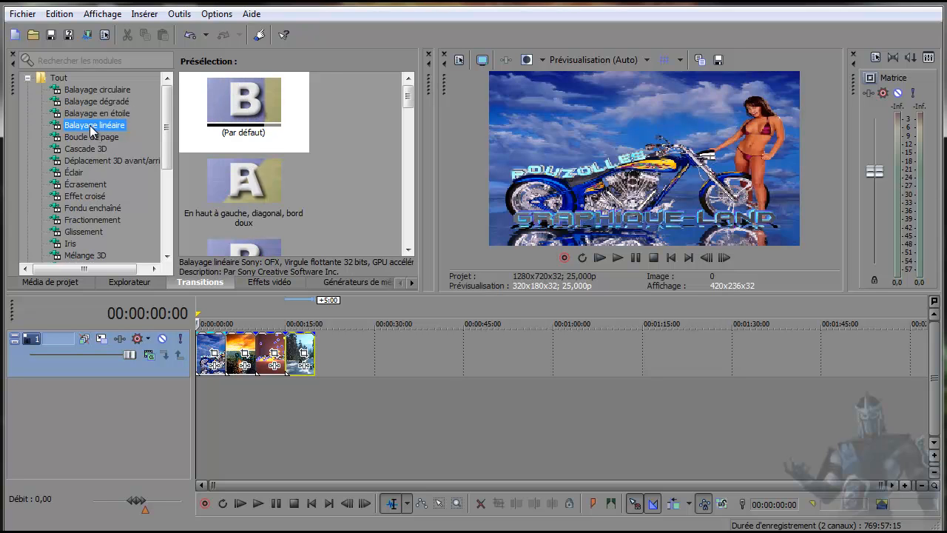
{"action": "left_click", "coordinate": [92, 139]}
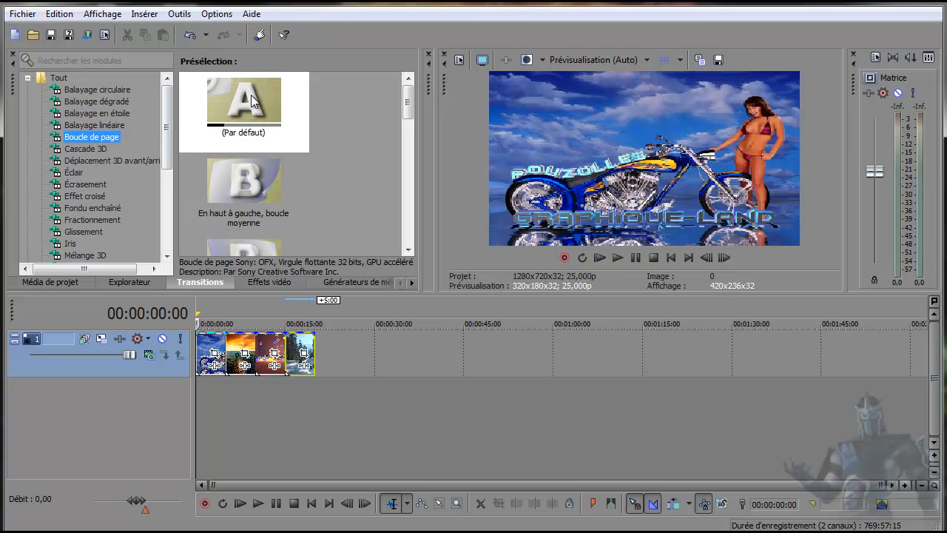
{"action": "left_click_drag", "start_coordinate": [244, 111], "coordinate": [228, 379]}
{"action": "left_click_drag", "start_coordinate": [635, 369], "coordinate": [598, 94]}
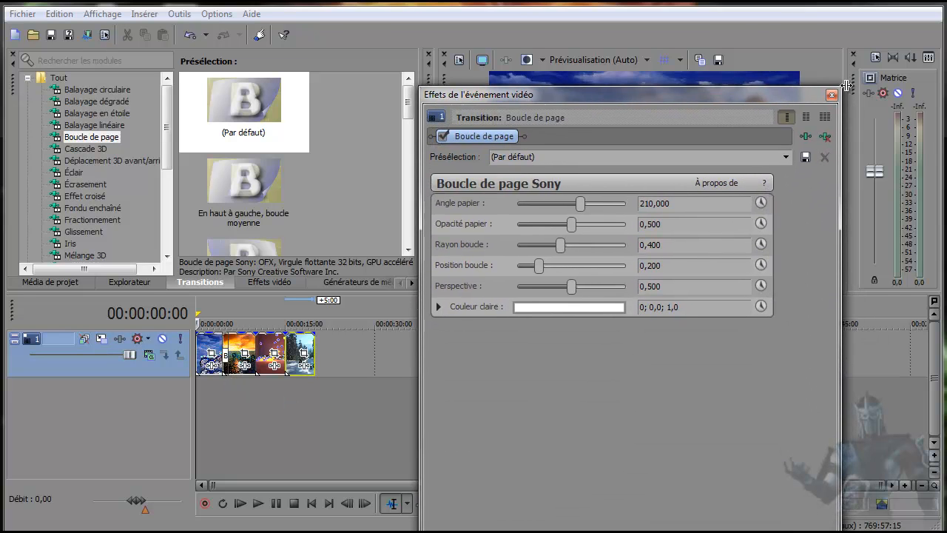
{"action": "left_click", "coordinate": [831, 96]}
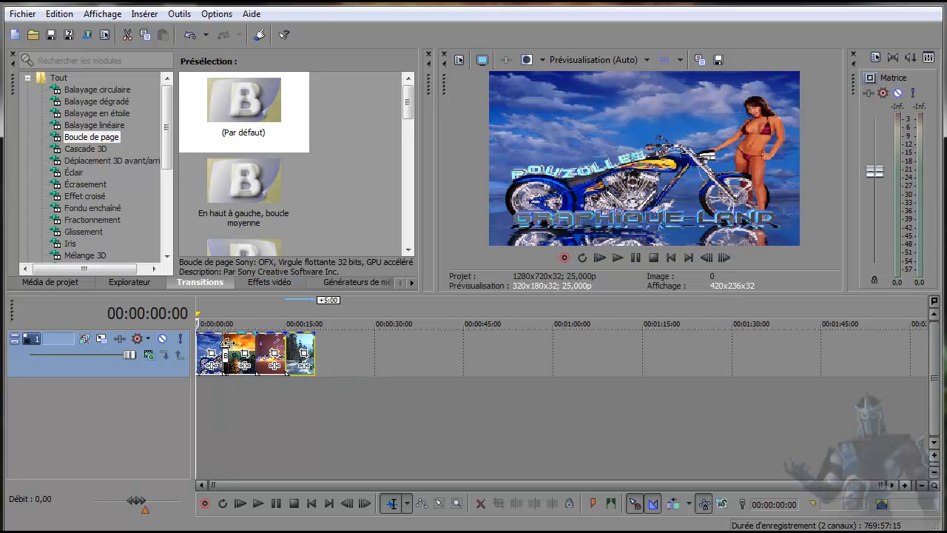
Examine the start and end of the Boucle de page transition between the first two images on the timeline.
{"action": "left_click_drag", "start_coordinate": [225, 342], "coordinate": [220, 342]}
{"action": "left_click", "coordinate": [223, 343]}
{"action": "left_click_drag", "start_coordinate": [229, 348], "coordinate": [235, 347]}
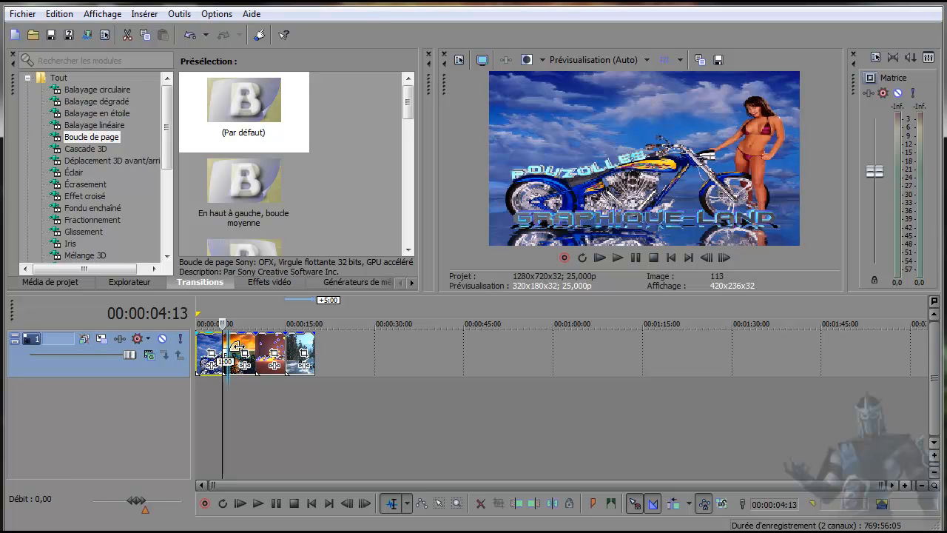
{"action": "left_click", "coordinate": [228, 346]}
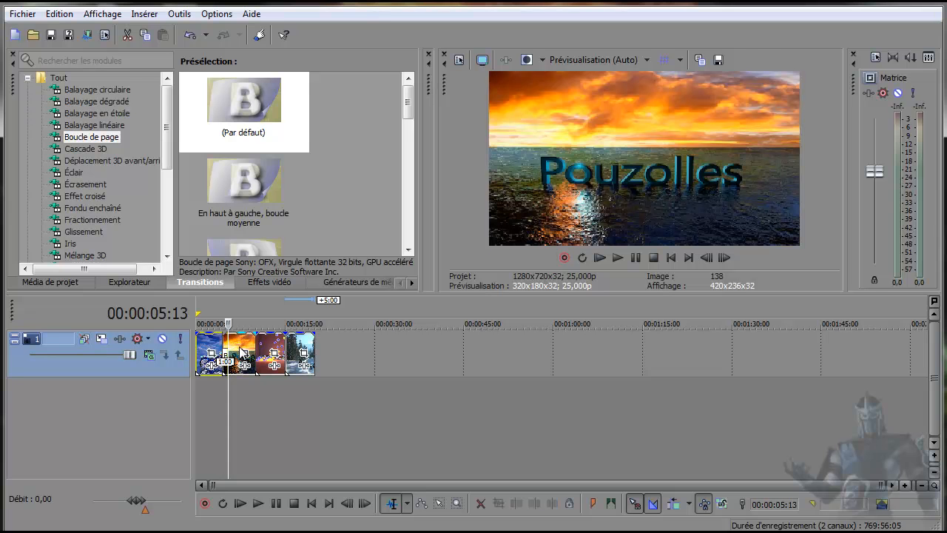
Move pouzolles0062 to about 35 s and incrustation to about 51 s on the timeline, away from the first two images.
{"action": "left_click_drag", "start_coordinate": [269, 345], "coordinate": [417, 342]}
{"action": "left_click_drag", "start_coordinate": [309, 348], "coordinate": [525, 347]}
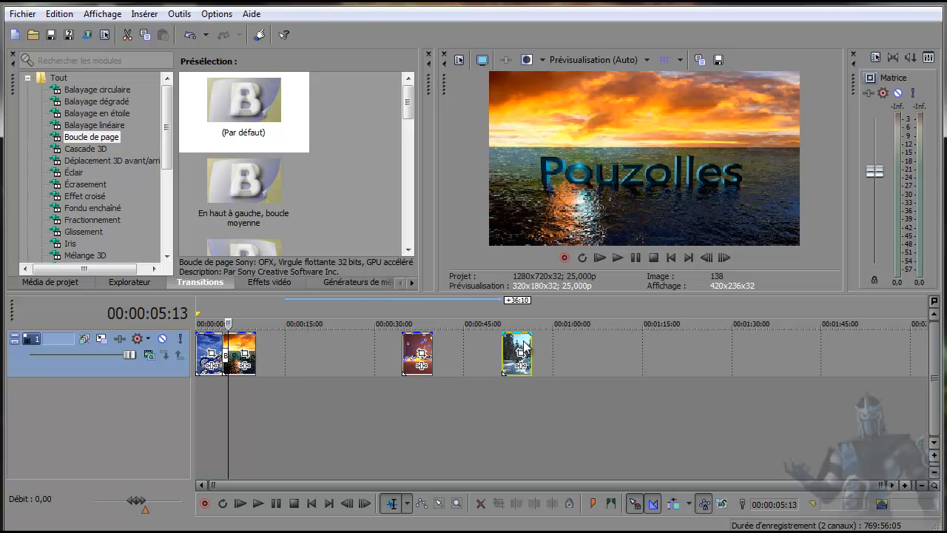
{"action": "scroll", "coordinate": [259, 425], "scroll_direction": "up", "scroll_amount": 5}
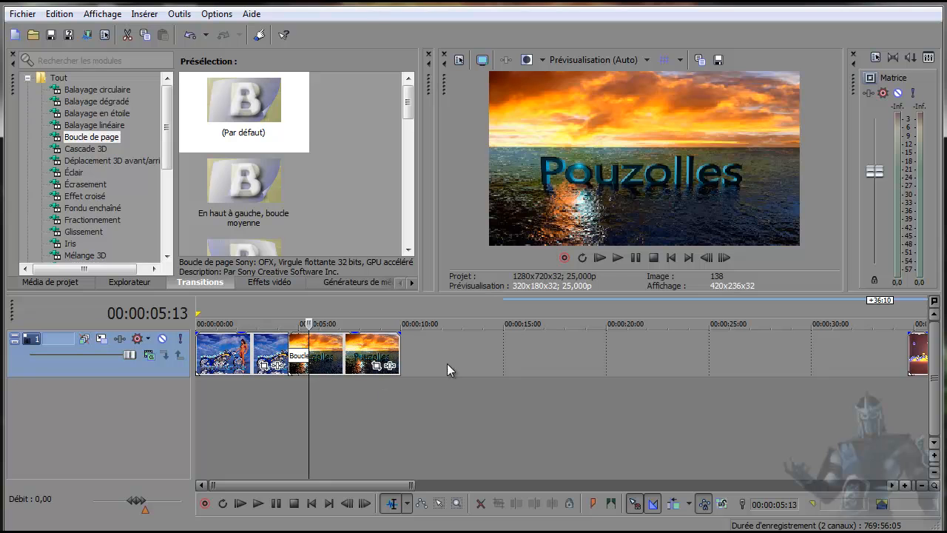
Play the first two images from the start to preview the Boucle de page transition, and stop with the playhead at zero.
{"action": "left_click", "coordinate": [671, 258]}
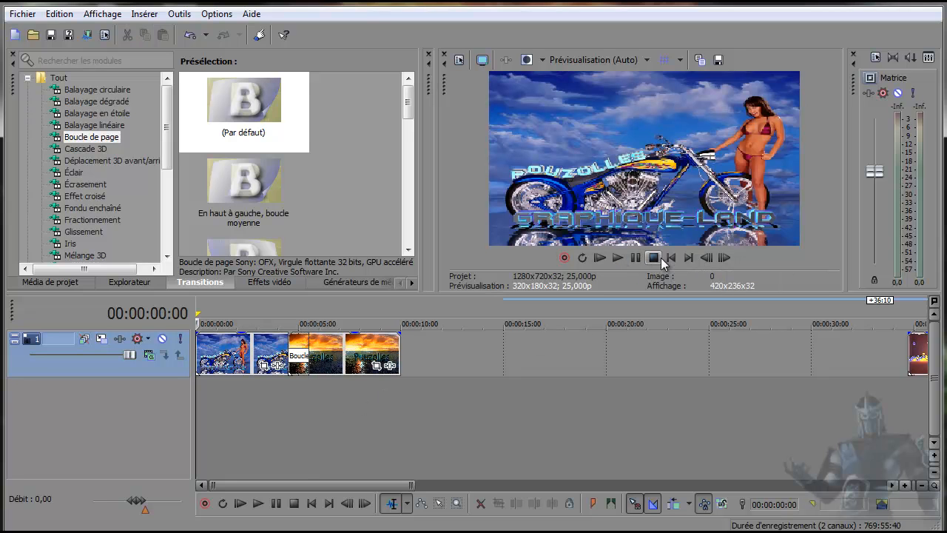
{"action": "left_click", "coordinate": [617, 258]}
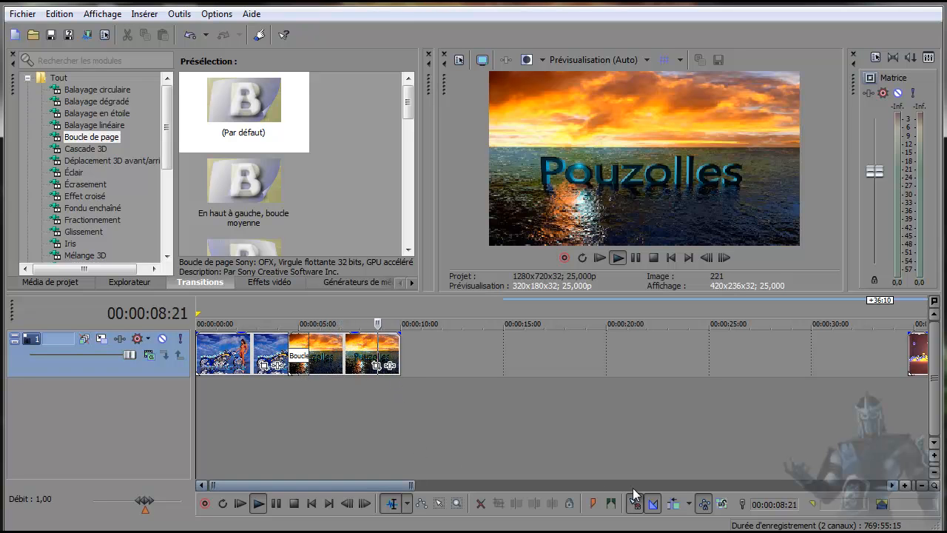
{"action": "left_click", "coordinate": [496, 405]}
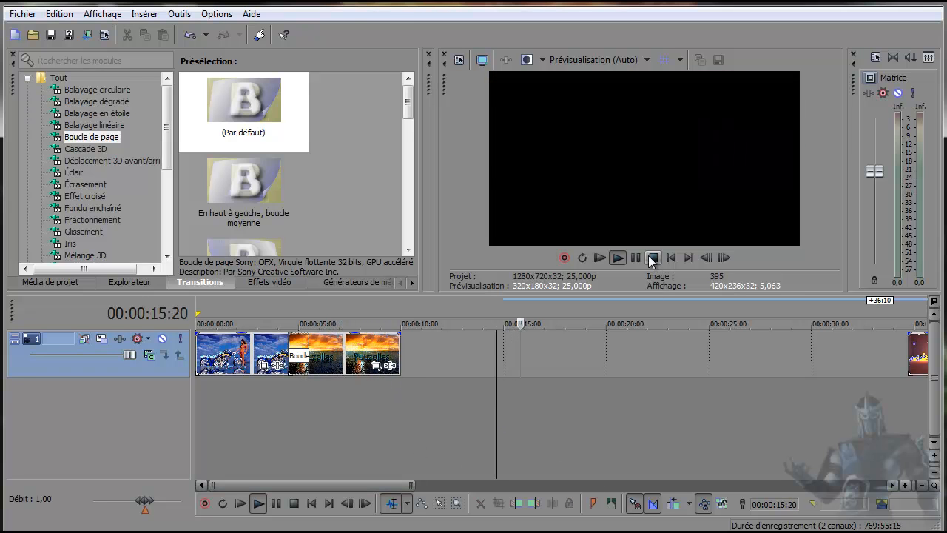
{"action": "left_click", "coordinate": [671, 258]}
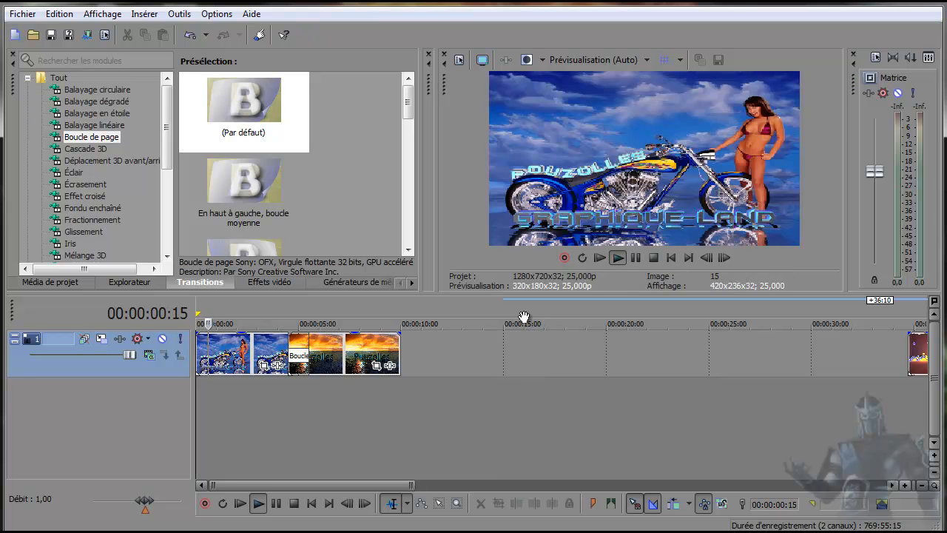
{"action": "left_click", "coordinate": [654, 258]}
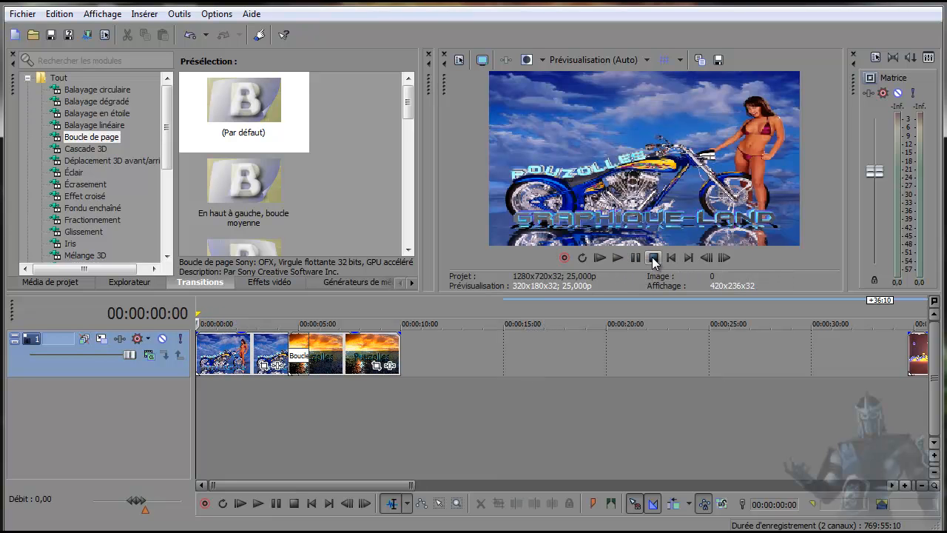
Move pouzolles0062 to about 11 s, then apply the Mélange 3D transition with the Forte luminosité preset to its start.
{"action": "left_click_drag", "start_coordinate": [917, 353], "coordinate": [430, 361]}
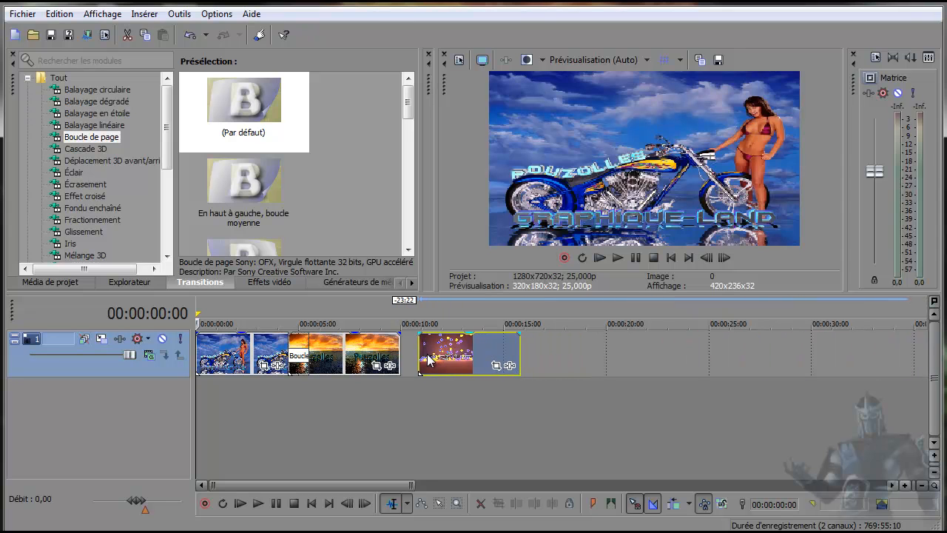
{"action": "left_click", "coordinate": [82, 150]}
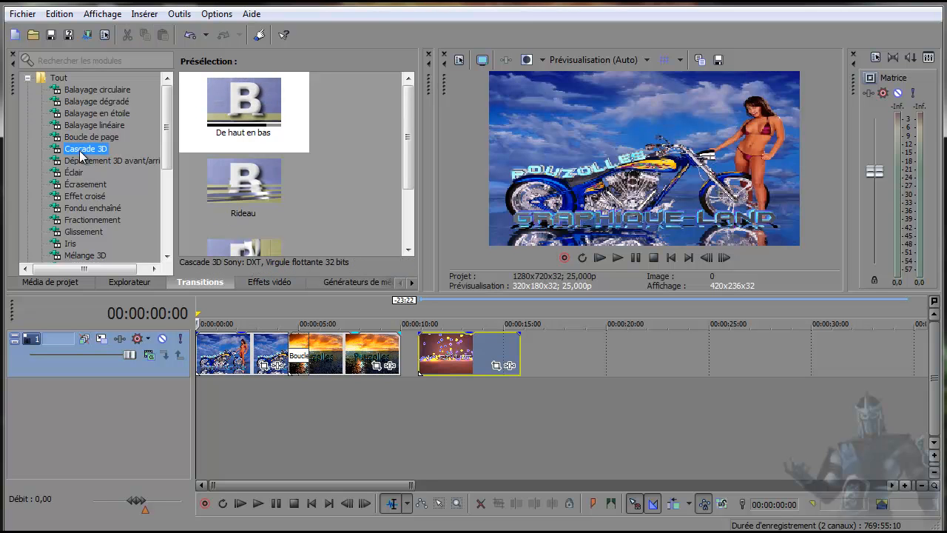
{"action": "left_click", "coordinate": [82, 161]}
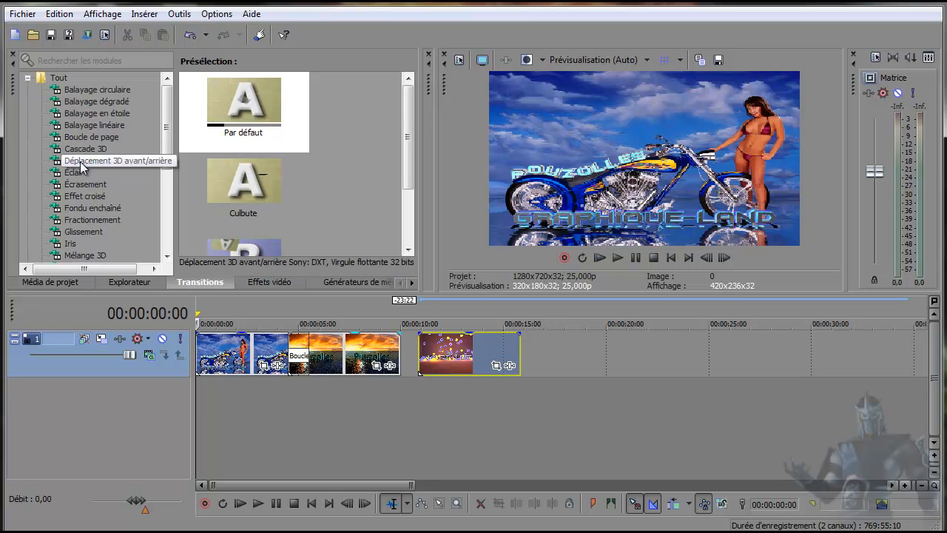
{"action": "left_click", "coordinate": [81, 173]}
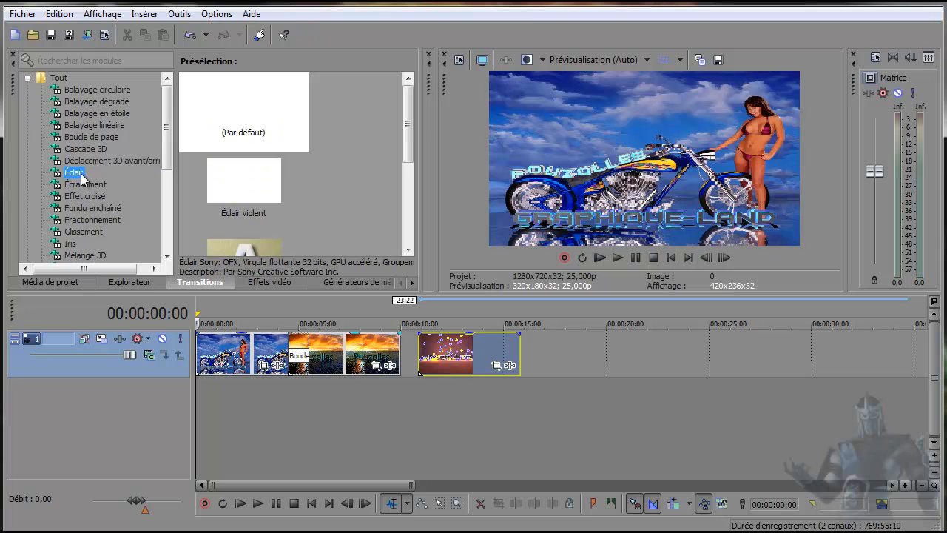
{"action": "left_click", "coordinate": [82, 186]}
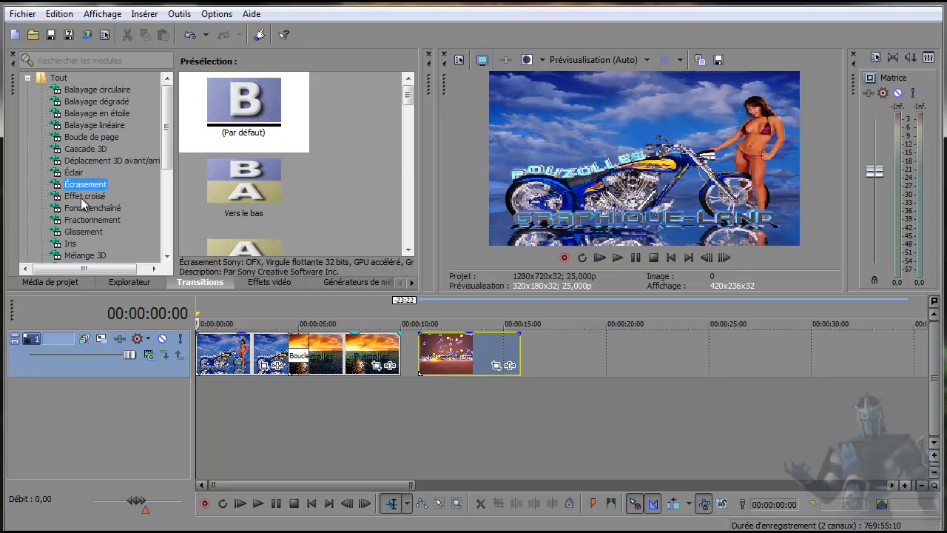
{"action": "left_click", "coordinate": [83, 198]}
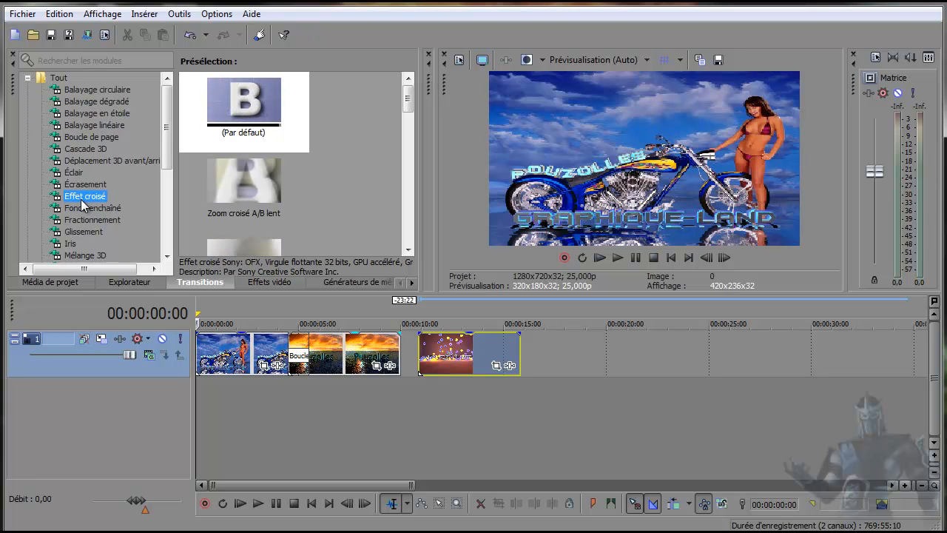
{"action": "left_click", "coordinate": [85, 210]}
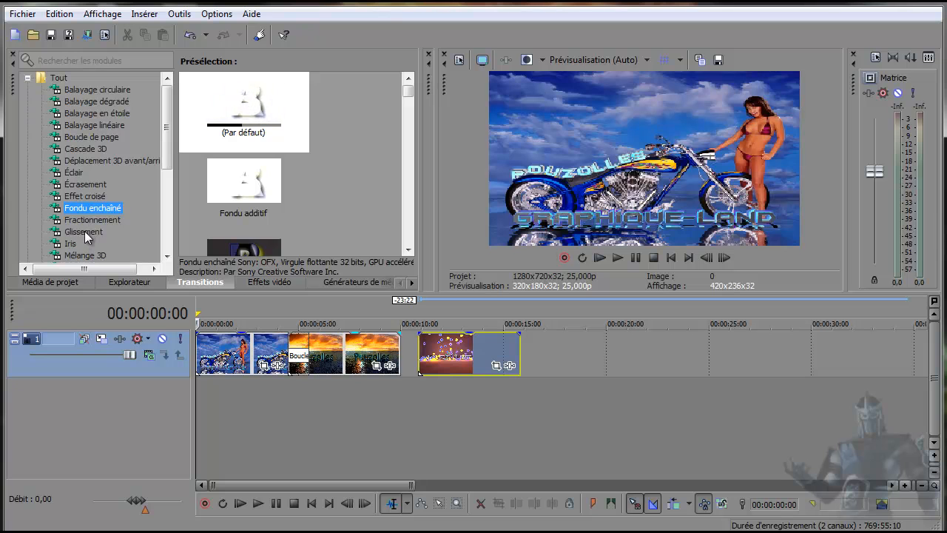
{"action": "left_click", "coordinate": [77, 245]}
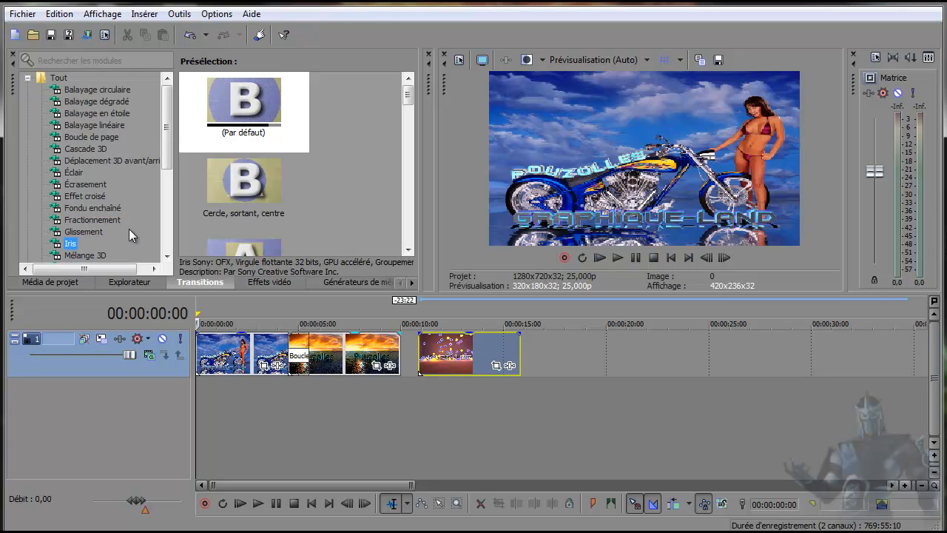
{"action": "scroll", "coordinate": [130, 229], "scroll_direction": "down", "scroll_amount": 1}
{"action": "left_click", "coordinate": [90, 221]}
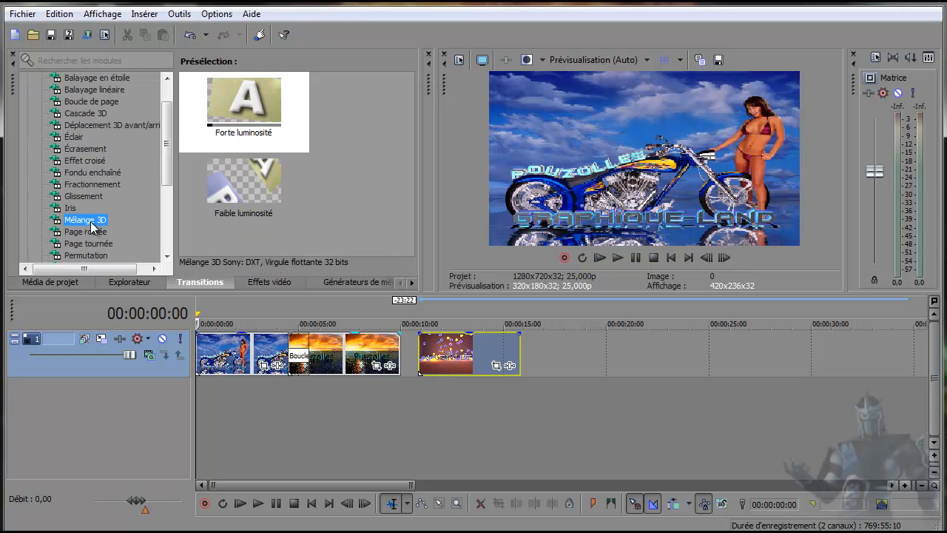
{"action": "left_click_drag", "start_coordinate": [88, 226], "coordinate": [414, 381]}
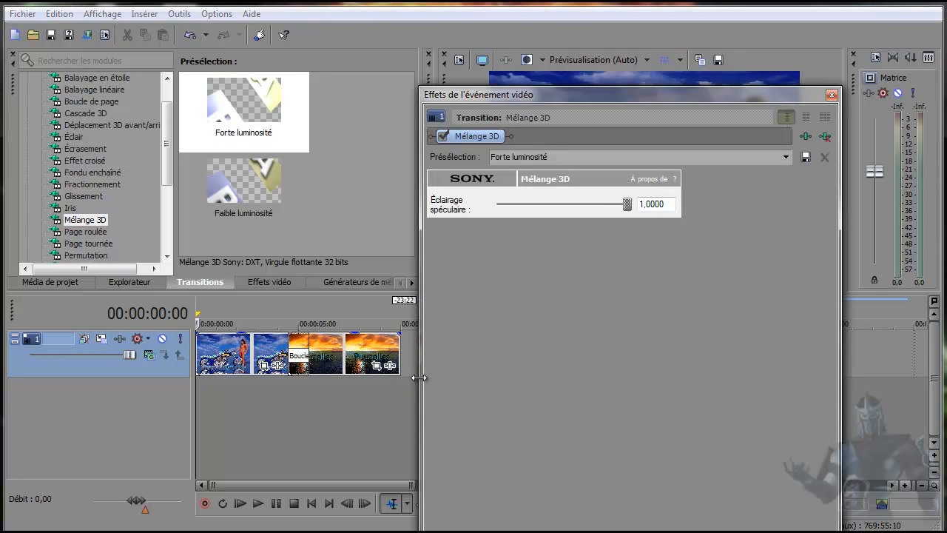
{"action": "left_click", "coordinate": [831, 95]}
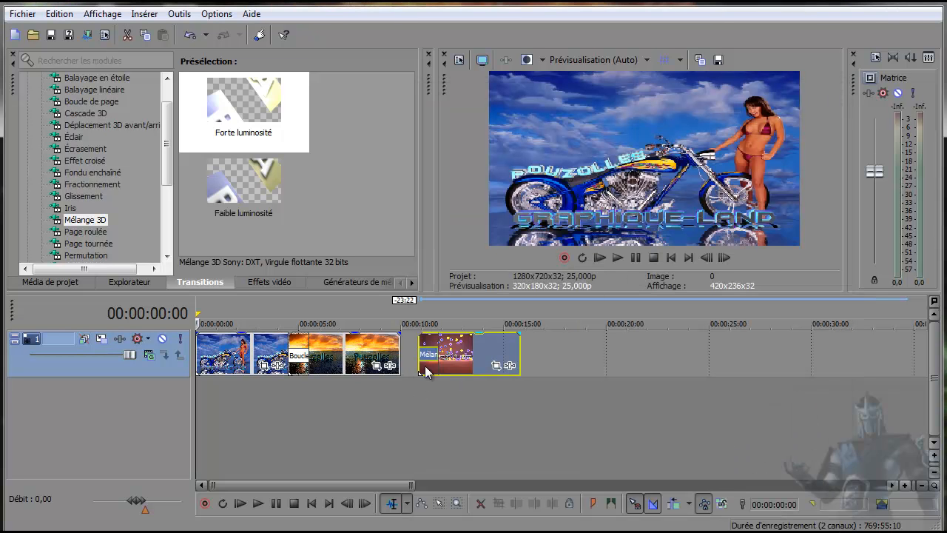
Overlap the start of pouzolles0062 with créer un océan 2 by 1 s and trim its end to about 13.5 s.
{"action": "left_click_drag", "start_coordinate": [459, 354], "coordinate": [436, 356]}
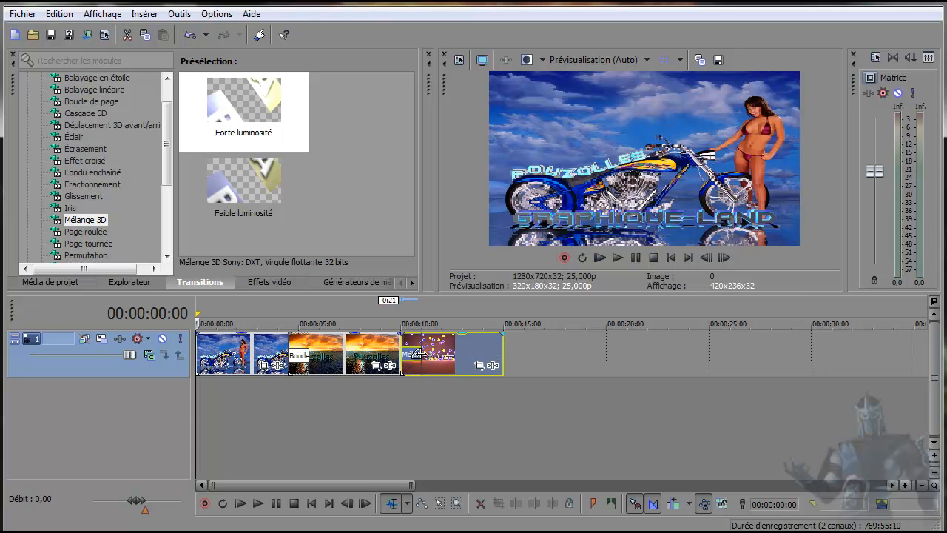
{"action": "left_click_drag", "start_coordinate": [403, 341], "coordinate": [381, 342]}
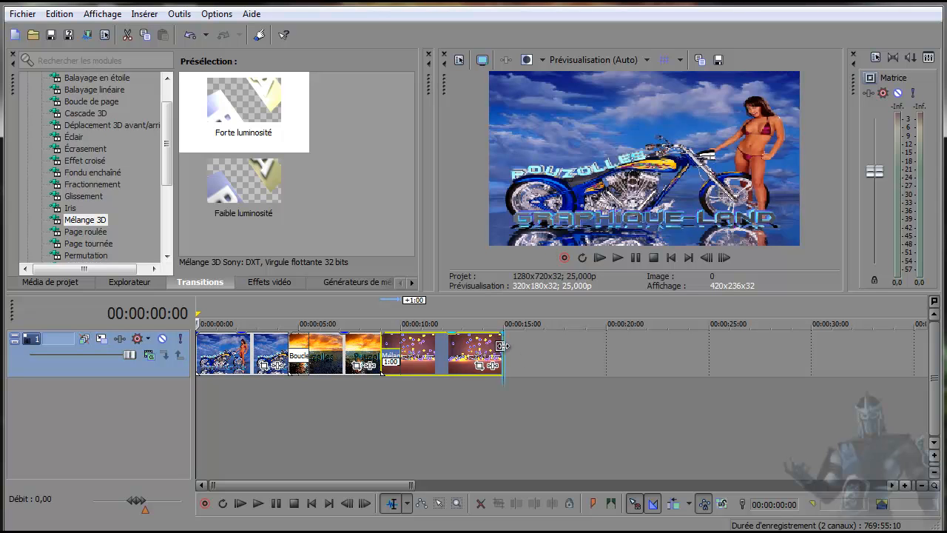
{"action": "left_click_drag", "start_coordinate": [502, 345], "coordinate": [472, 347]}
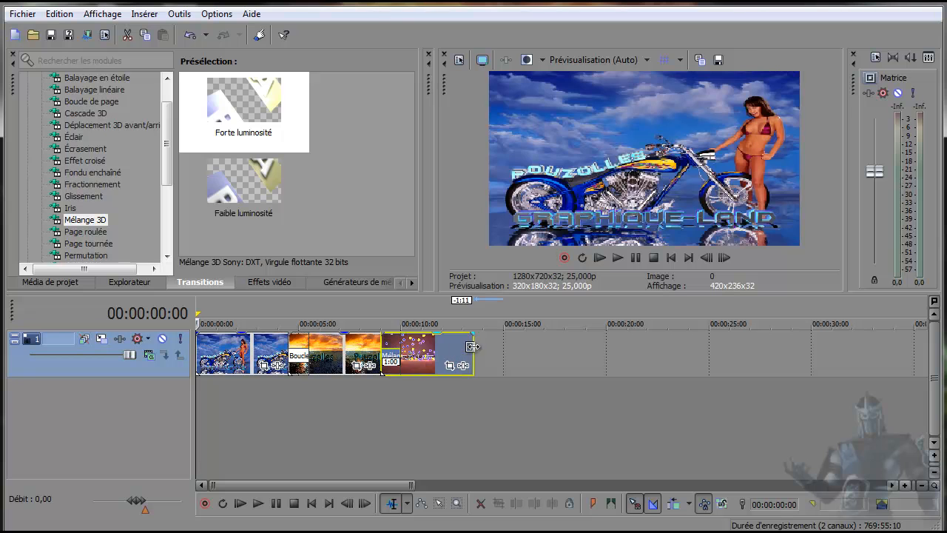
Play the sequence from the start to preview the Mélange 3D transition, then stop and return the playhead to zero.
{"action": "left_click", "coordinate": [618, 257]}
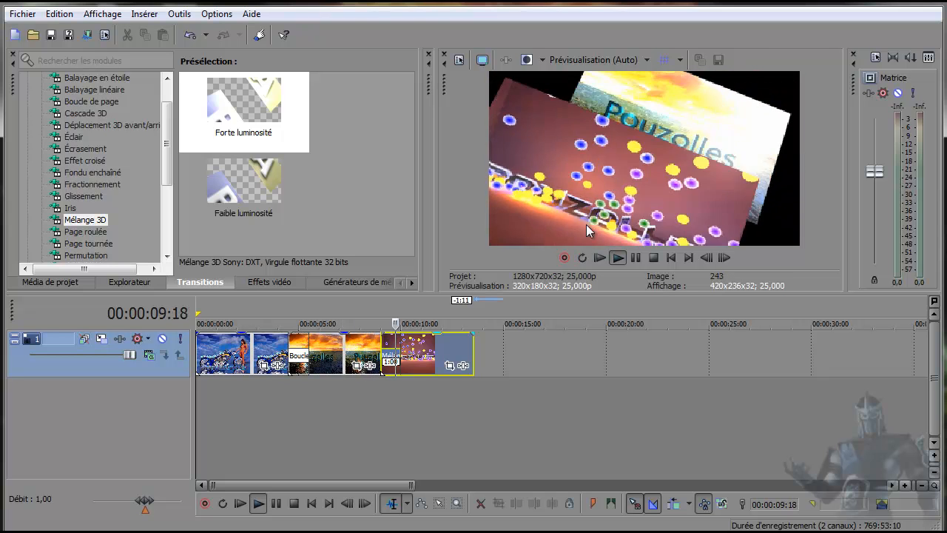
{"action": "left_click", "coordinate": [481, 416]}
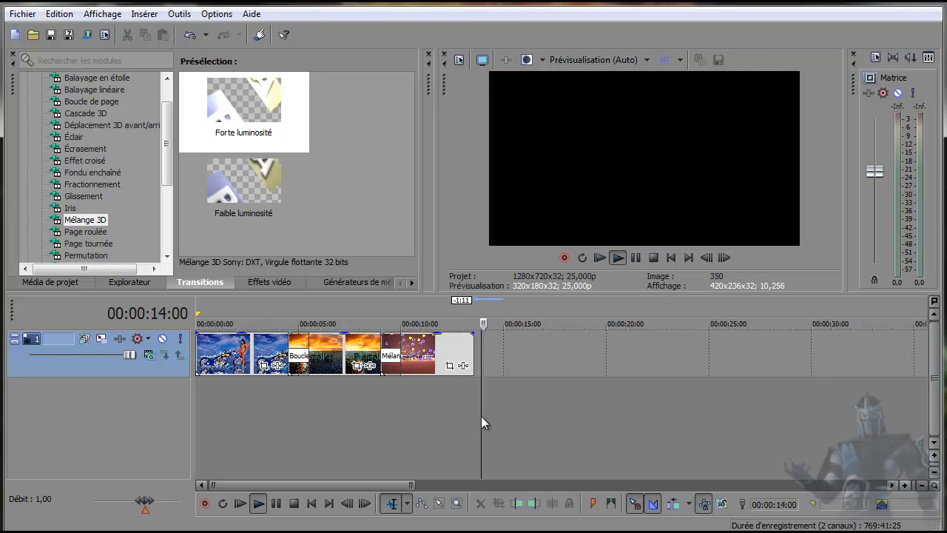
{"action": "left_click", "coordinate": [654, 258]}
{"action": "left_click", "coordinate": [671, 257]}
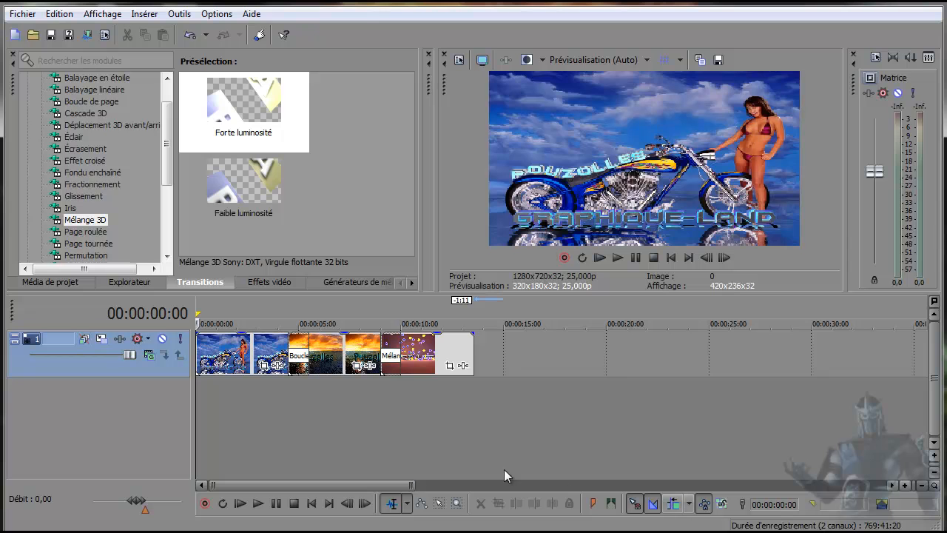
Bring incrustation back along the timeline to about 14 s, just after pouzolles0062.
{"action": "left_click_drag", "start_coordinate": [380, 486], "coordinate": [501, 485]}
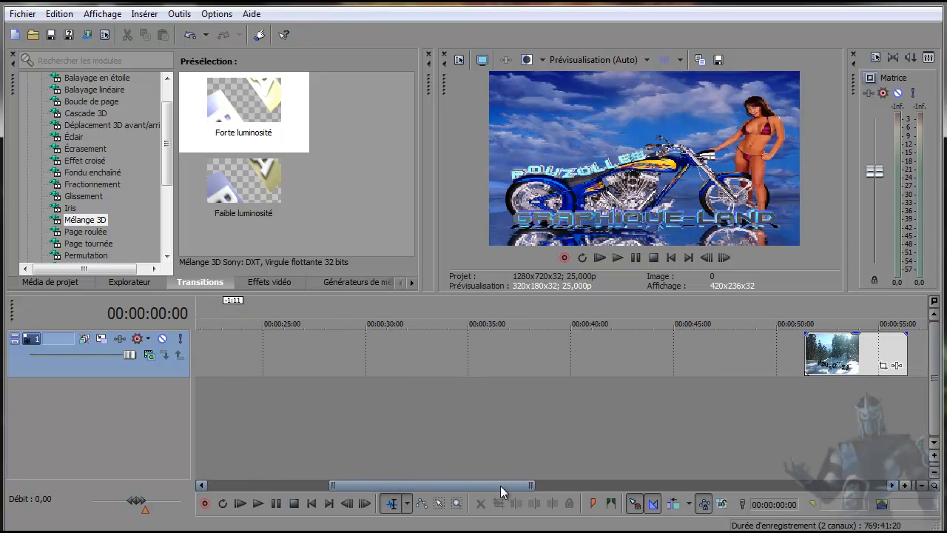
{"action": "left_click_drag", "start_coordinate": [848, 349], "coordinate": [251, 350]}
{"action": "left_click_drag", "start_coordinate": [392, 484], "coordinate": [233, 486]}
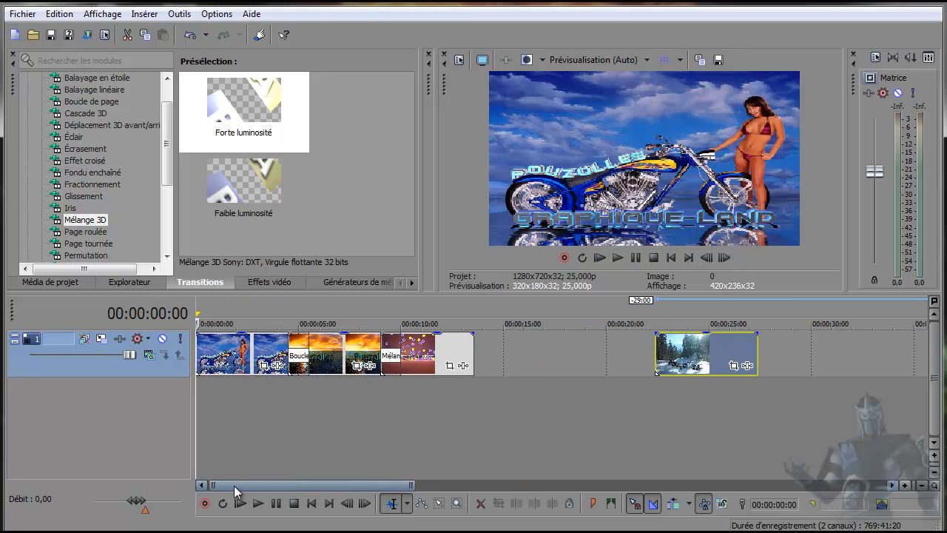
{"action": "left_click_drag", "start_coordinate": [686, 355], "coordinate": [516, 353]}
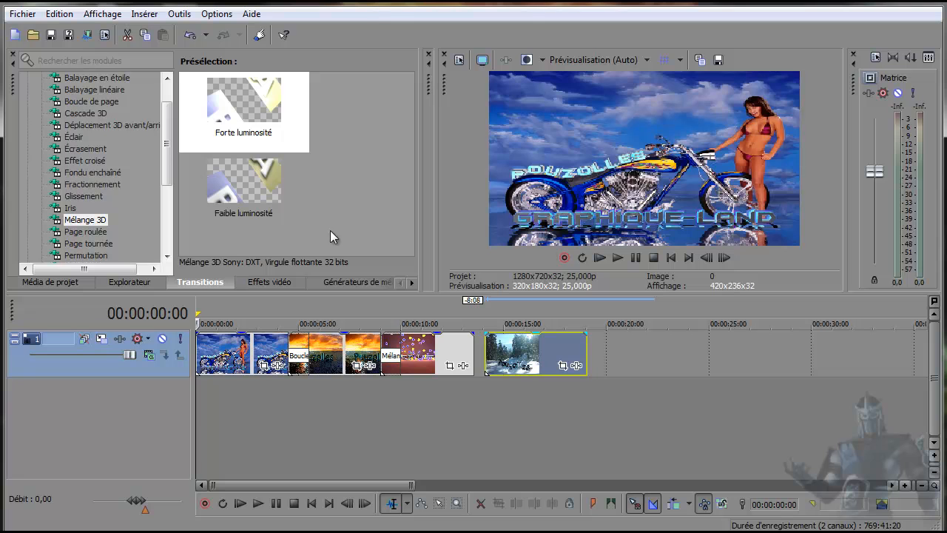
Browse the remaining transitions and apply Portails with the Mondrian preset to the start of incrustation, keeping its preset settings.
{"action": "left_click", "coordinate": [96, 234]}
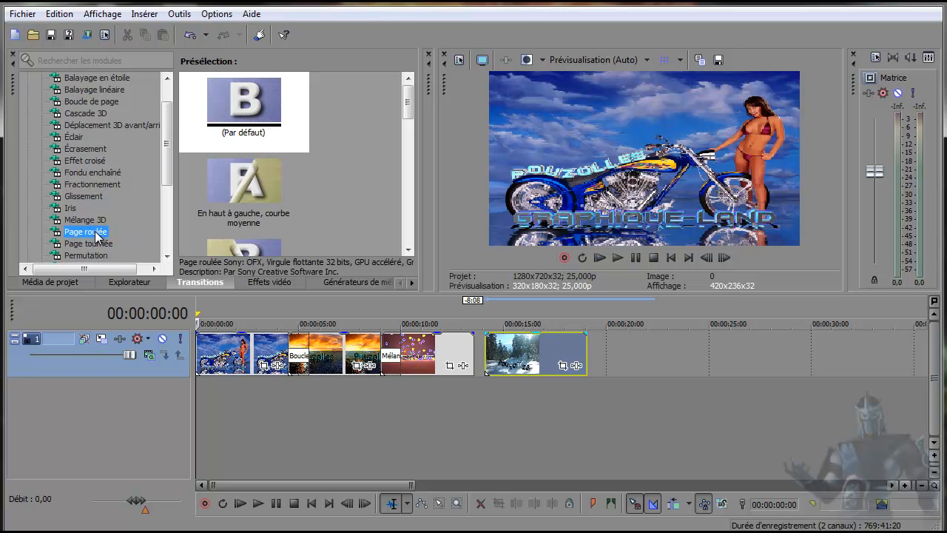
{"action": "left_click", "coordinate": [105, 243]}
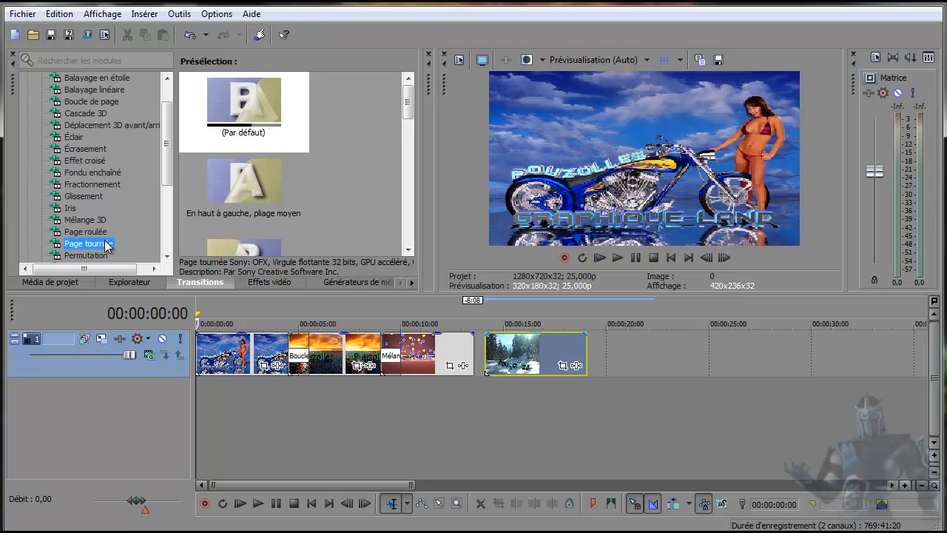
{"action": "left_click", "coordinate": [92, 257]}
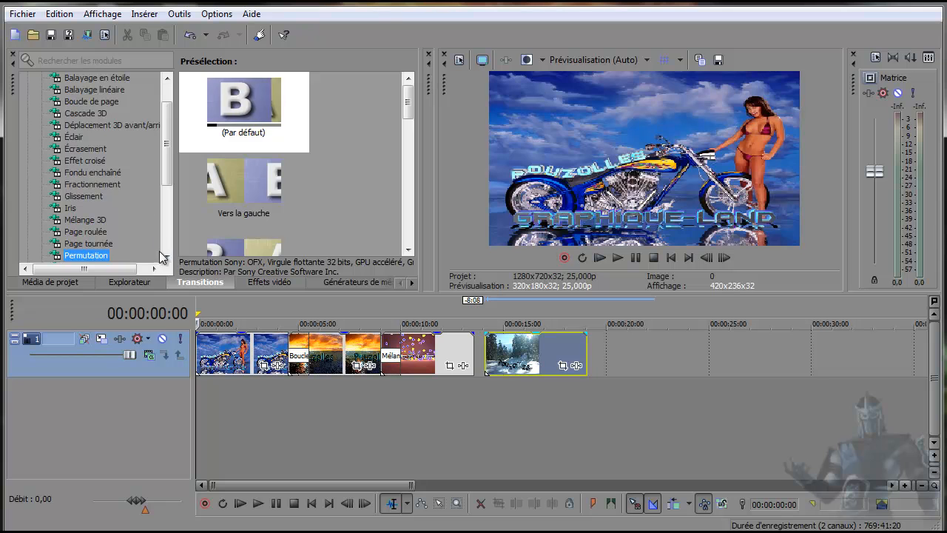
{"action": "left_click", "coordinate": [167, 256]}
{"action": "left_click", "coordinate": [166, 256]}
{"action": "left_click", "coordinate": [166, 256]}
{"action": "left_click", "coordinate": [167, 256]}
{"action": "double_click", "coordinate": [167, 256]}
{"action": "left_click", "coordinate": [77, 197]}
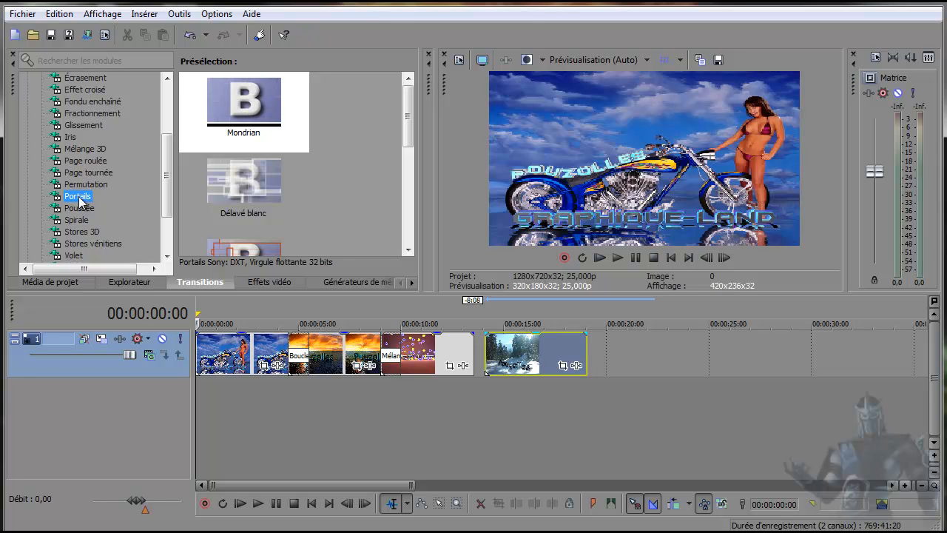
{"action": "left_click_drag", "start_coordinate": [252, 118], "coordinate": [486, 371]}
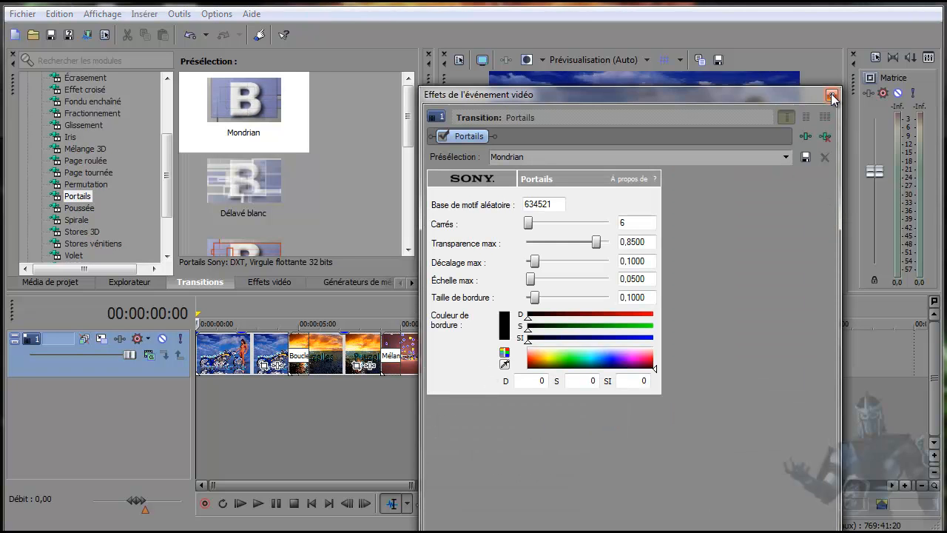
{"action": "left_click_drag", "start_coordinate": [768, 93], "coordinate": [706, 0]}
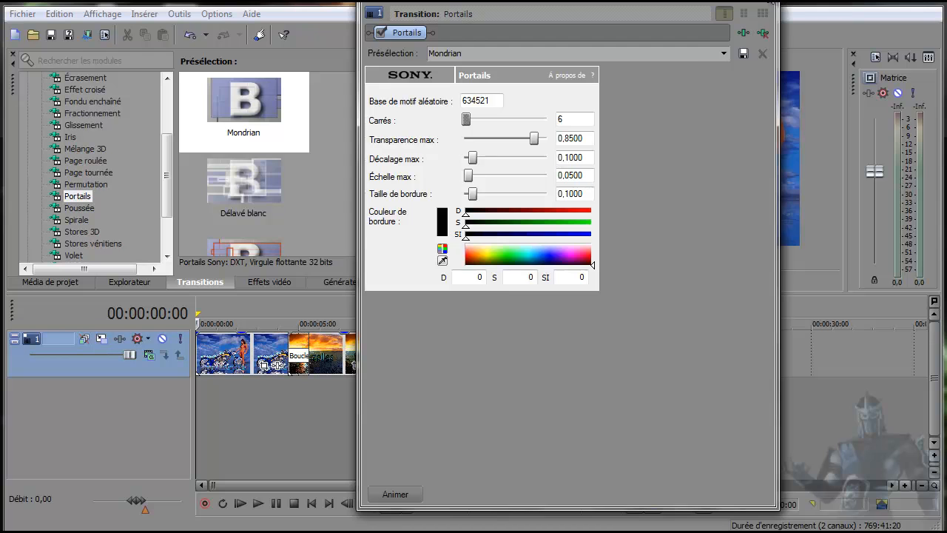
{"action": "left_click", "coordinate": [771, 1]}
Overlap incrustation with the end of pouzolles0062 by 16 frames and preview the Portails transition from about 11 s.
{"action": "left_click_drag", "start_coordinate": [524, 358], "coordinate": [500, 359]}
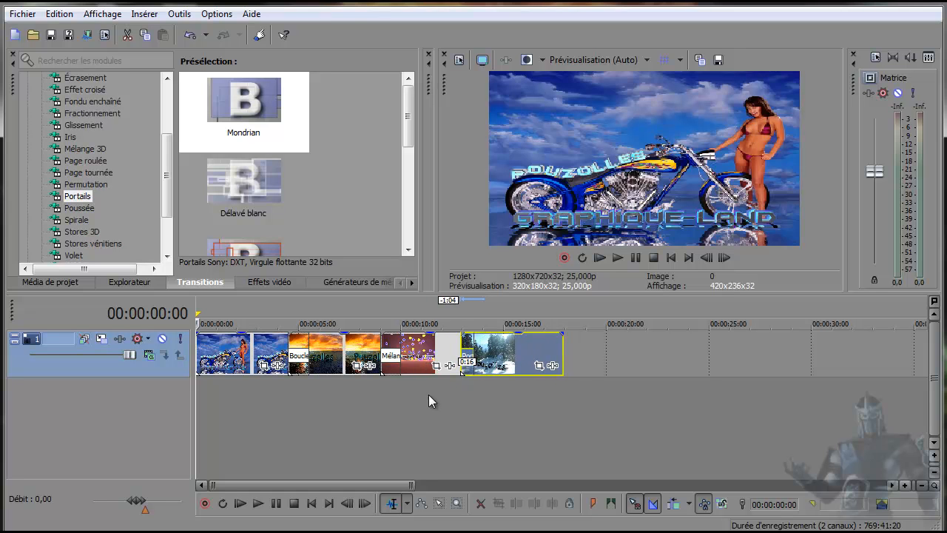
{"action": "left_click", "coordinate": [426, 398]}
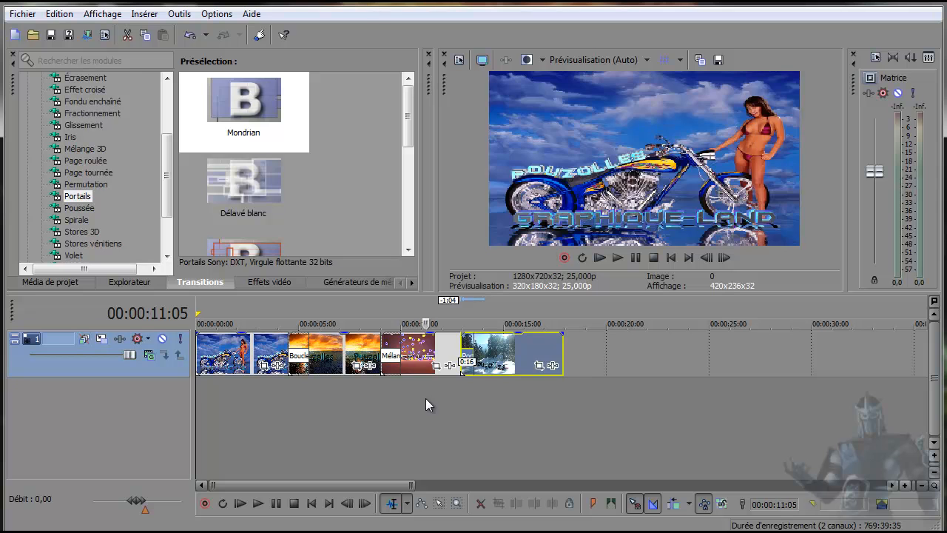
{"action": "left_click", "coordinate": [618, 257]}
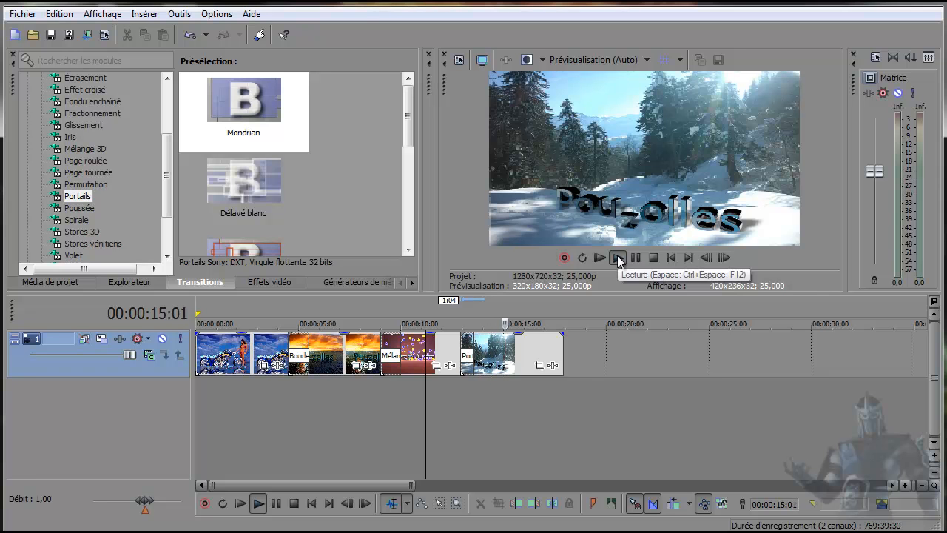
{"action": "left_click", "coordinate": [653, 259]}
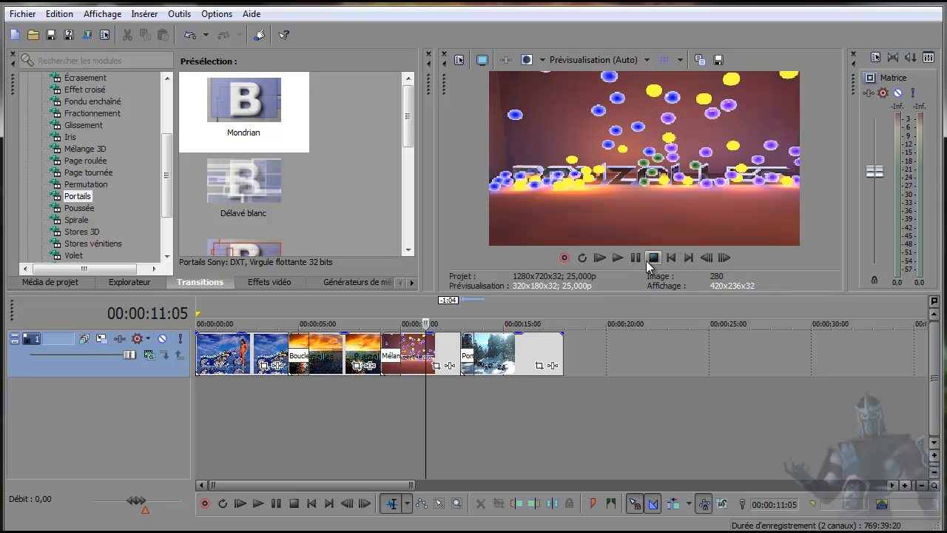
Extend the overlap between pouzolles0062 and incrustation to 1 s 9 frames and replay the Portails transition.
{"action": "left_click", "coordinate": [500, 361]}
{"action": "left_click_drag", "start_coordinate": [501, 362], "coordinate": [485, 361]}
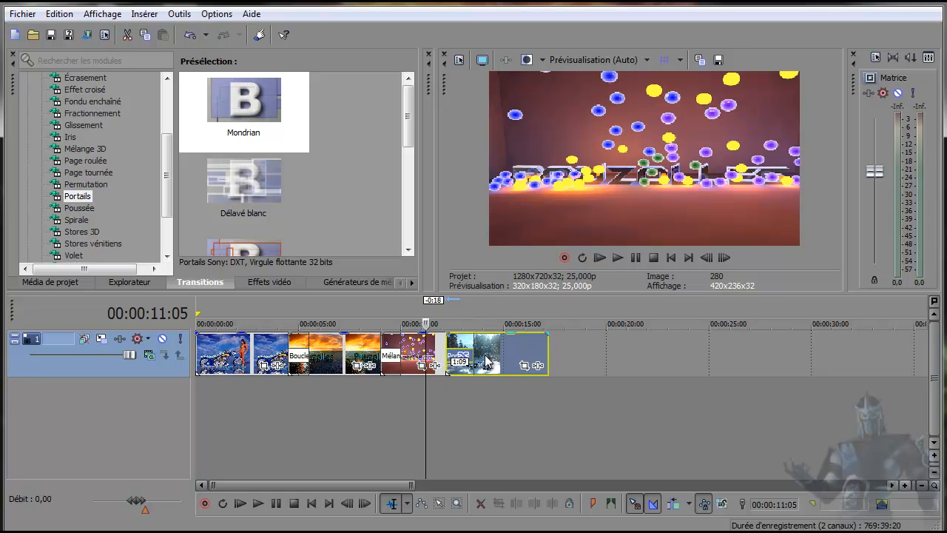
{"action": "left_click", "coordinate": [618, 257]}
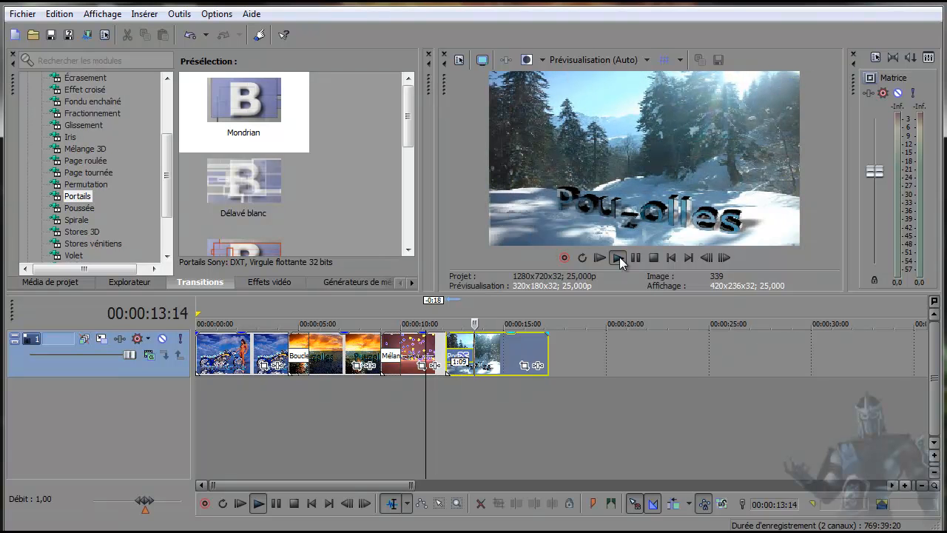
{"action": "left_click", "coordinate": [601, 426]}
{"action": "left_click", "coordinate": [654, 258]}
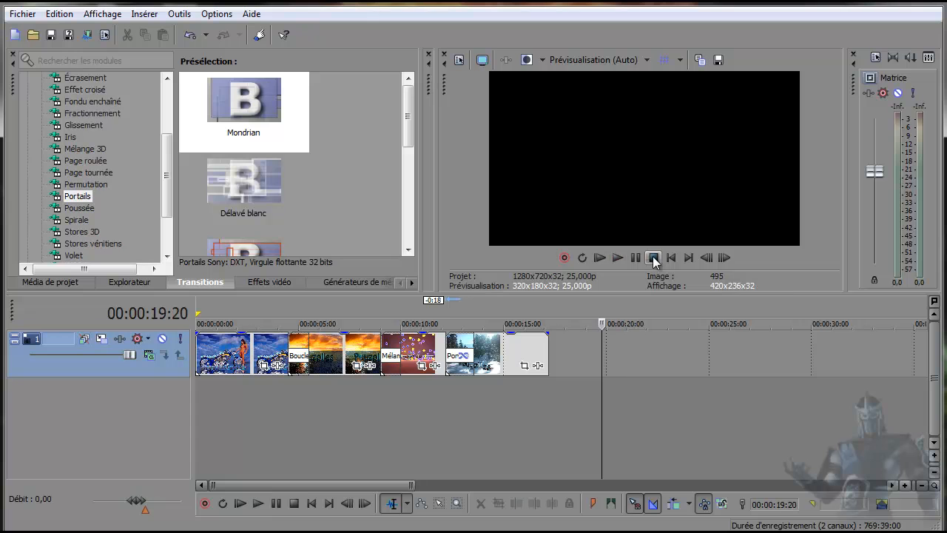
Play the whole image sequence from zero to preview all three transitions, and stop playback near 16 s.
{"action": "left_click", "coordinate": [671, 258]}
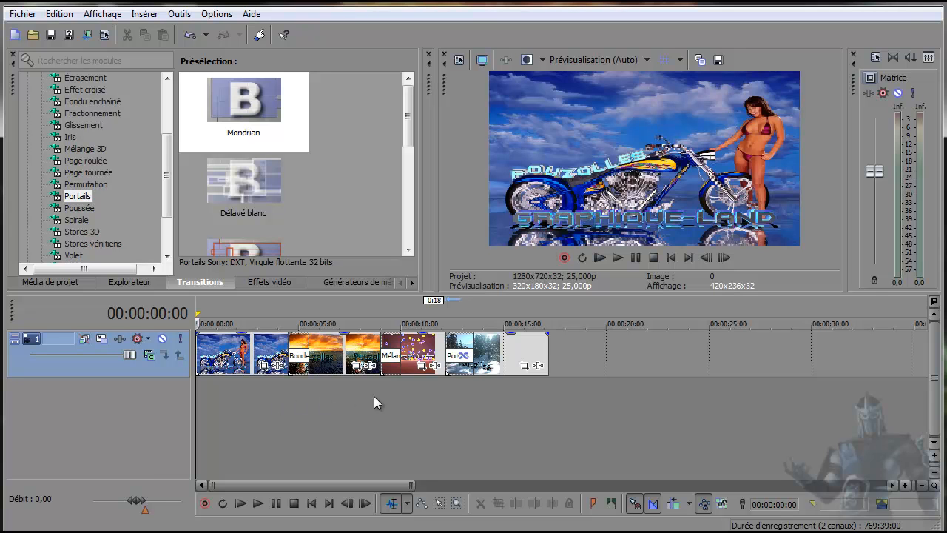
{"action": "left_click", "coordinate": [618, 256]}
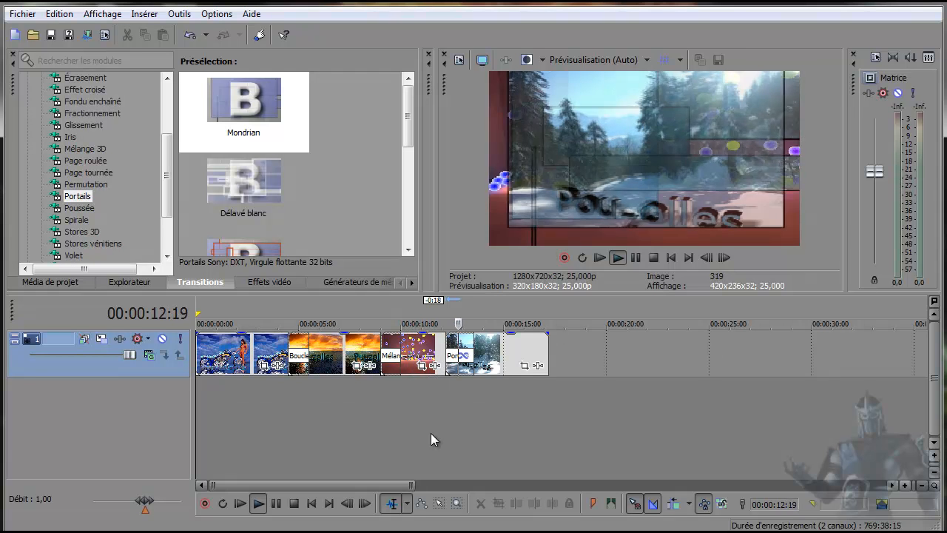
{"action": "left_click", "coordinate": [527, 431]}
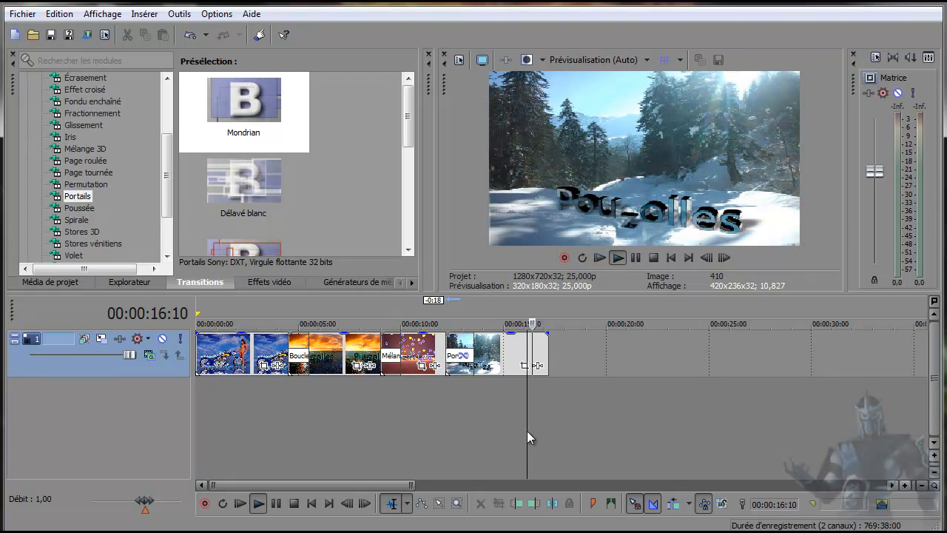
{"action": "left_click", "coordinate": [654, 258]}
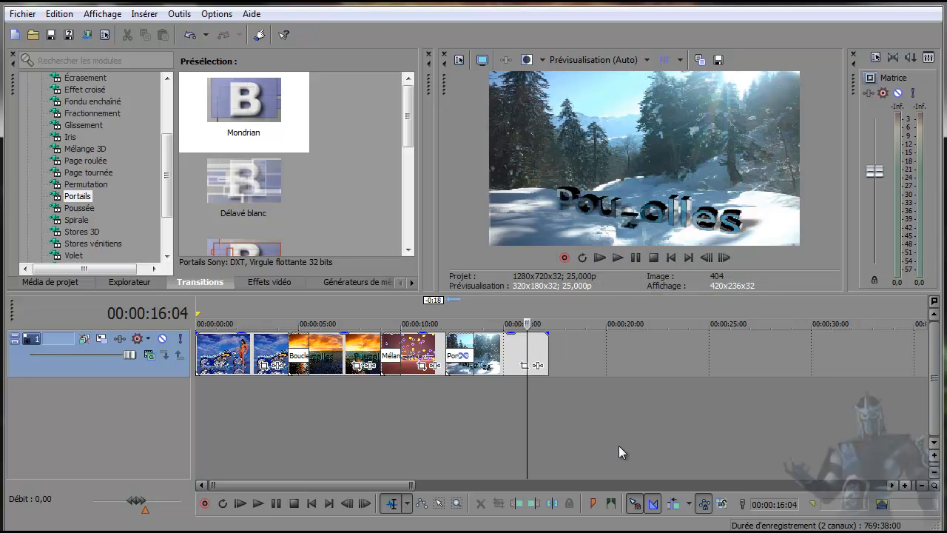
{"action": "left_click_drag", "start_coordinate": [407, 114], "coordinate": [395, 216]}
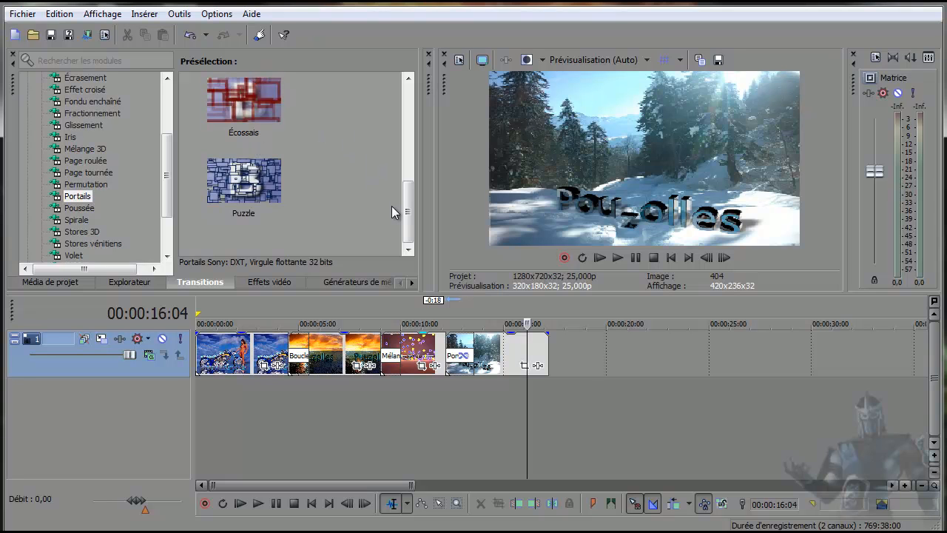
{"action": "left_click_drag", "start_coordinate": [164, 167], "coordinate": [174, 104]}
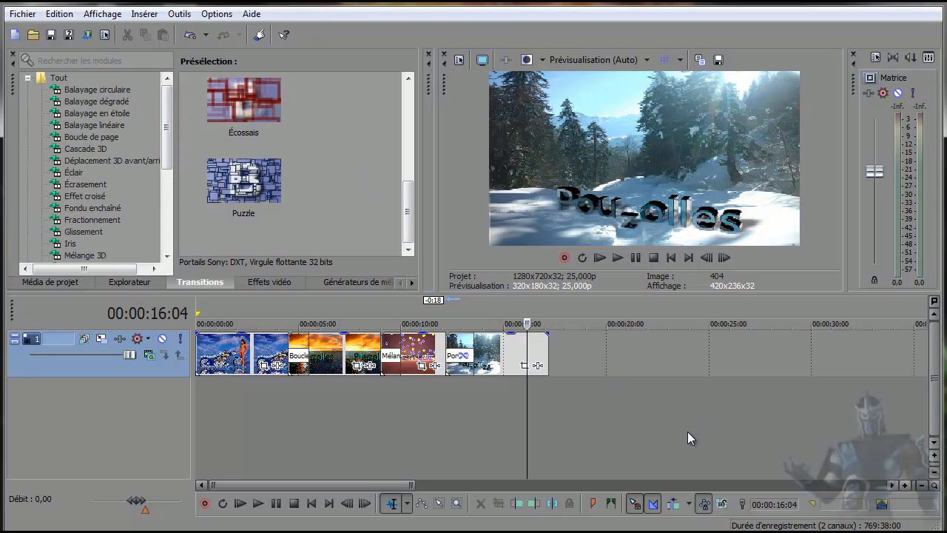